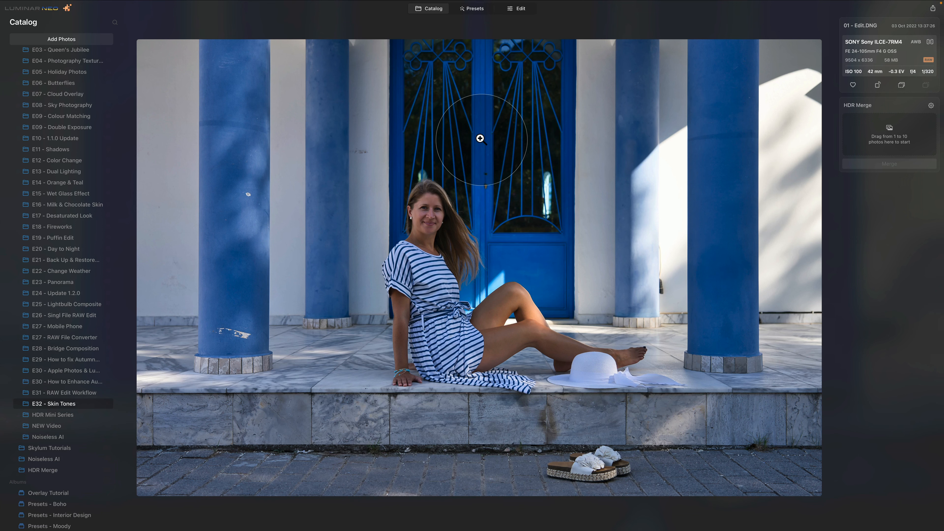
Compare the two versions of photo 01 - Edit in the catalog, viewing the DNG version full size.
double_click(479, 138)
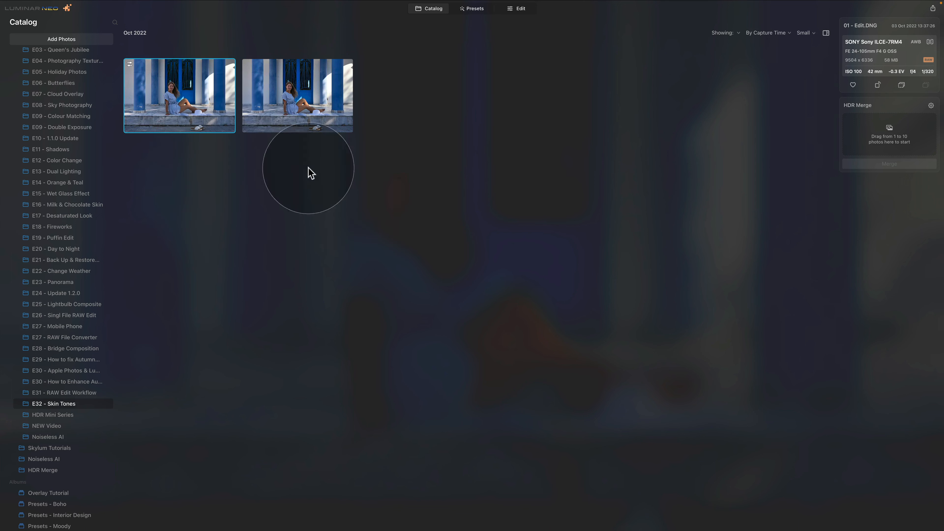
left_click(295, 98)
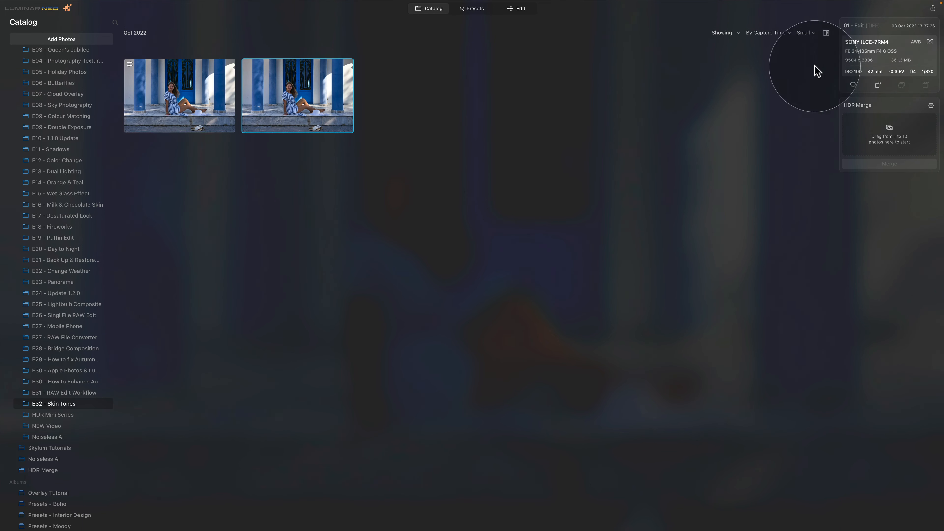
left_click(167, 89)
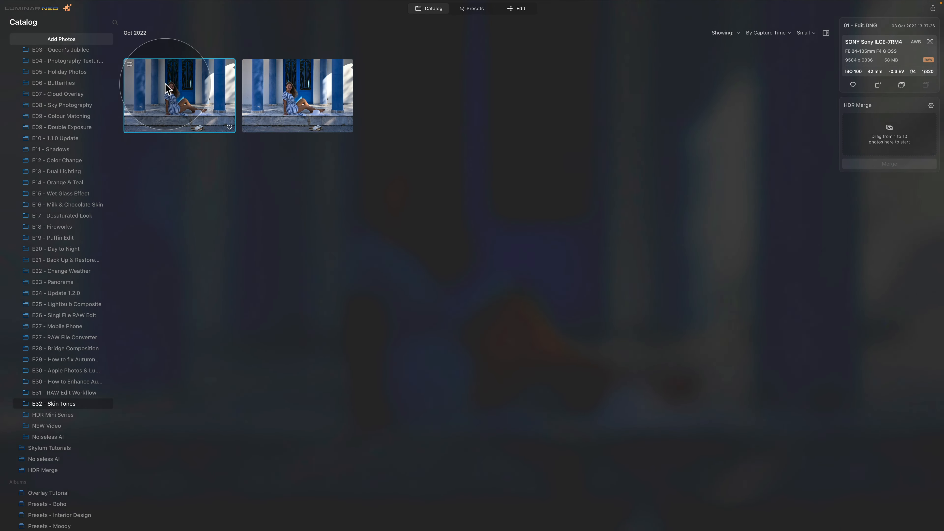
double_click(165, 84)
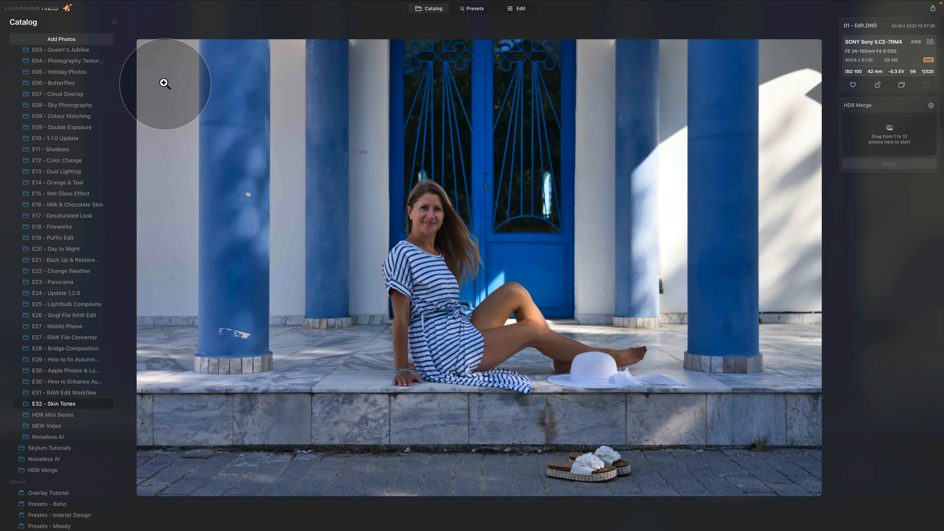
double_click(165, 83)
Select the non-DNG version of photo 01 - Edit and open it for editing.
left_click(282, 92)
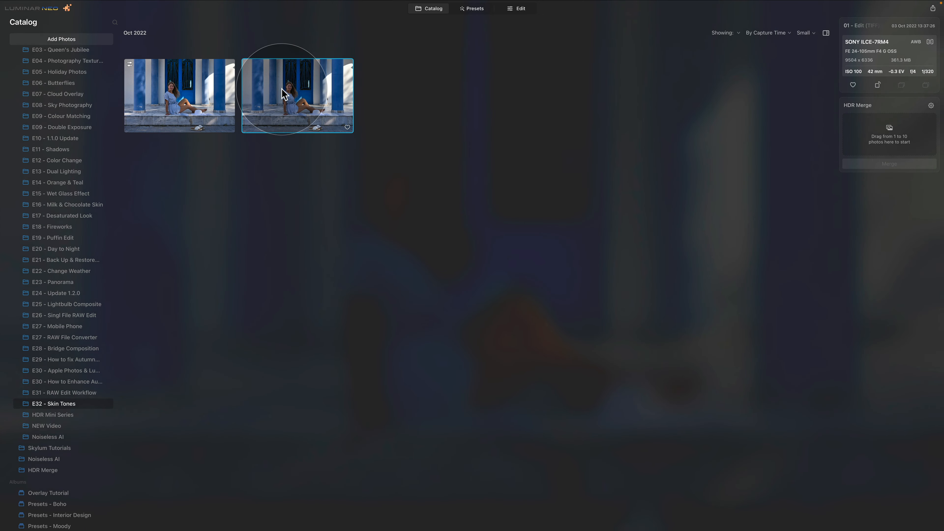
left_click(174, 87)
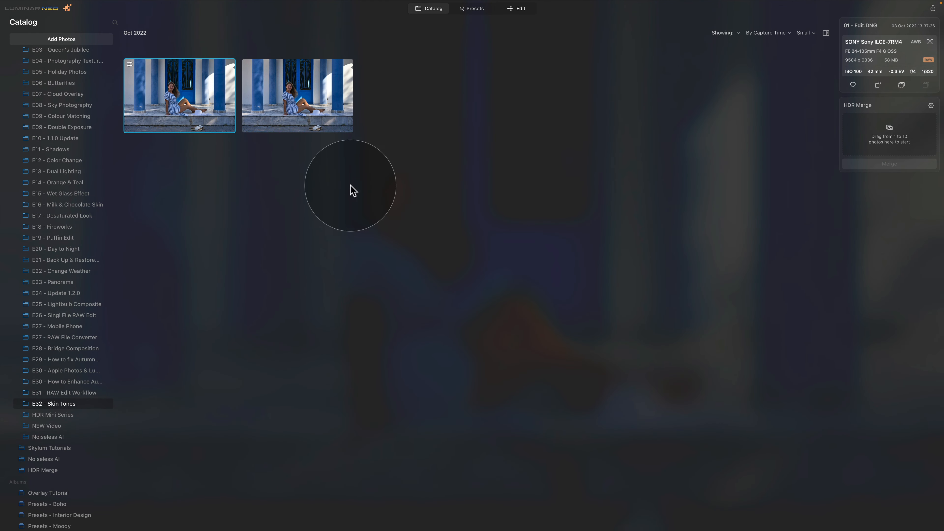
left_click(302, 89)
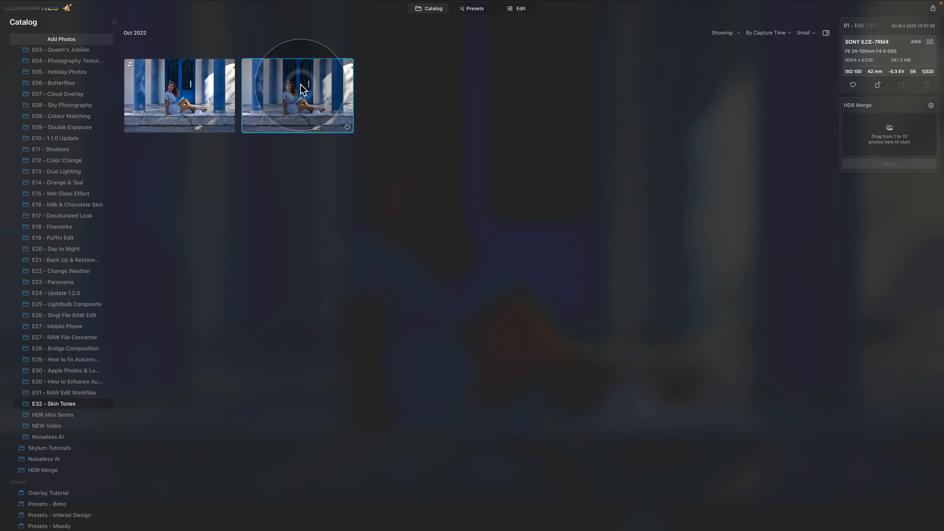
left_click(521, 10)
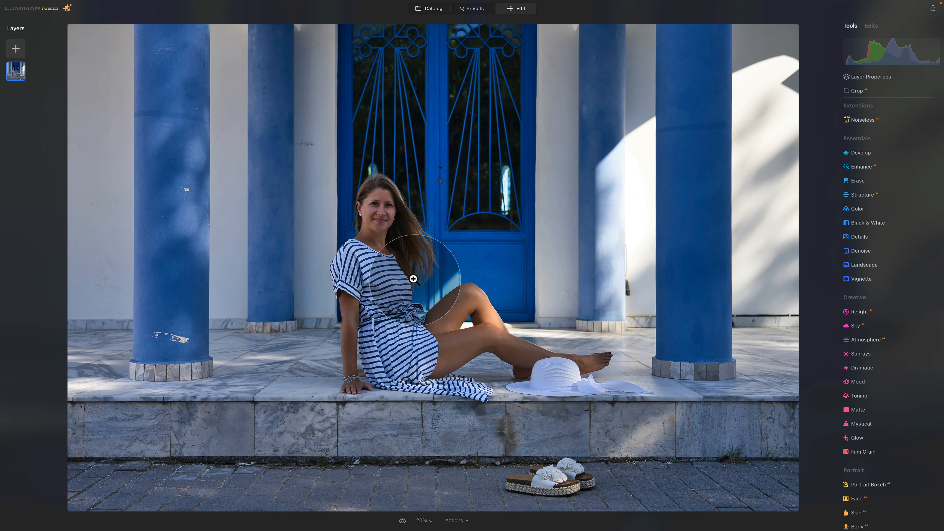
Examine the portrait at 100%, fitted to the screen, and at 25% and 50% magnification.
left_click(381, 282)
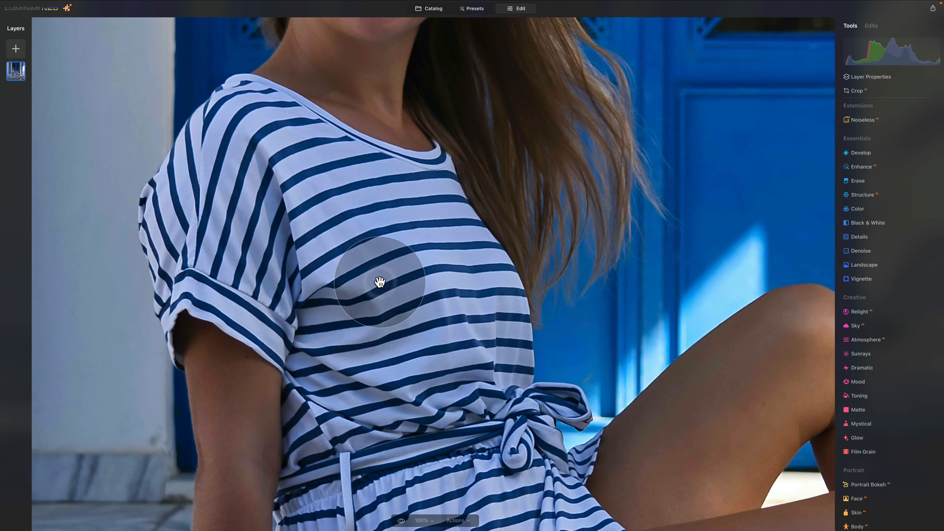
left_click(380, 281)
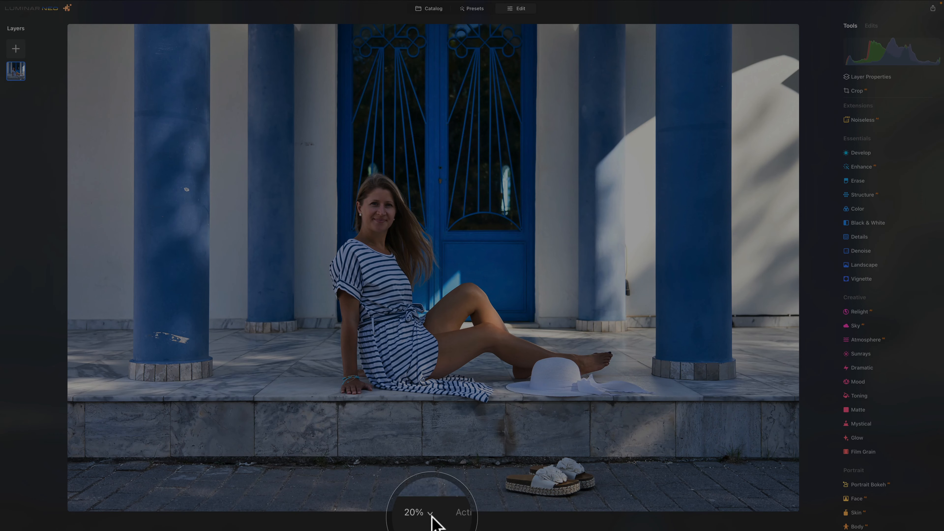
left_click(431, 514)
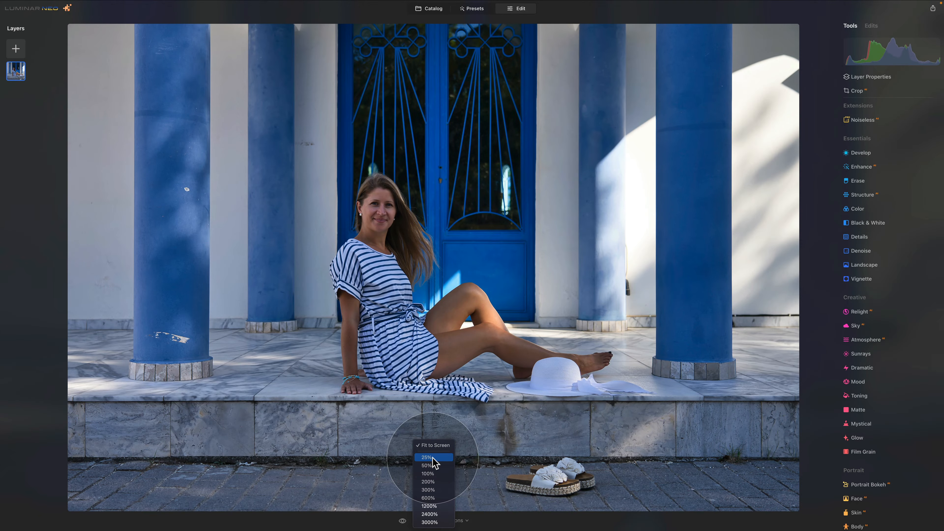
left_click(432, 457)
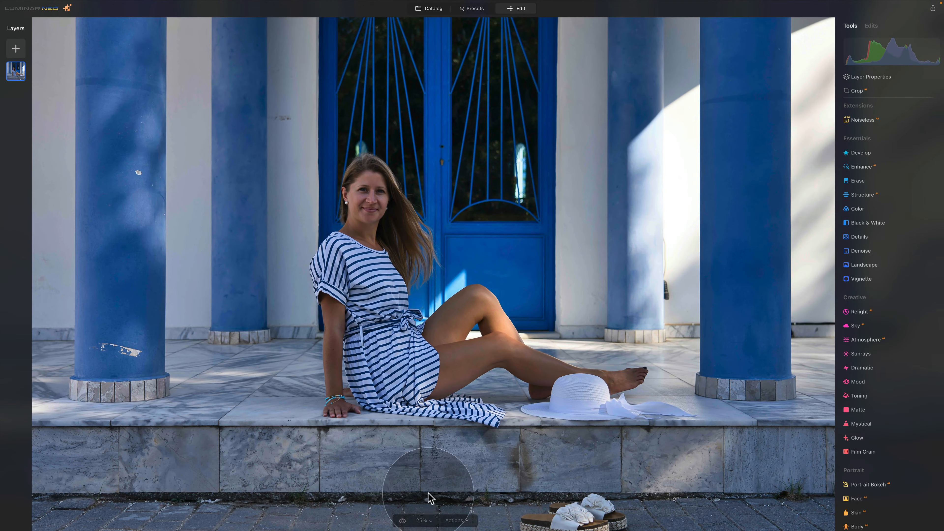
left_click(424, 520)
left_click(427, 465)
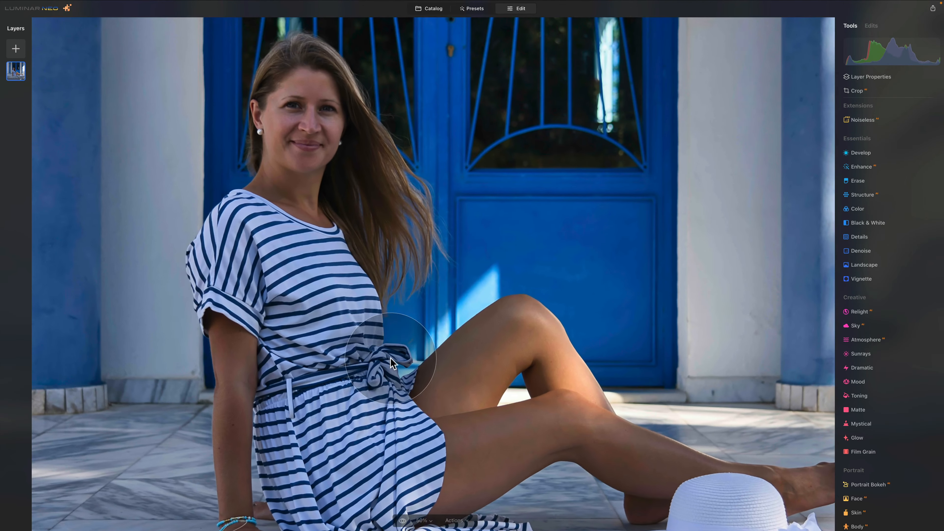
Inspect the woman's face at 100%, and frame her face, arms and legs at 50% magnification.
double_click(510, 224)
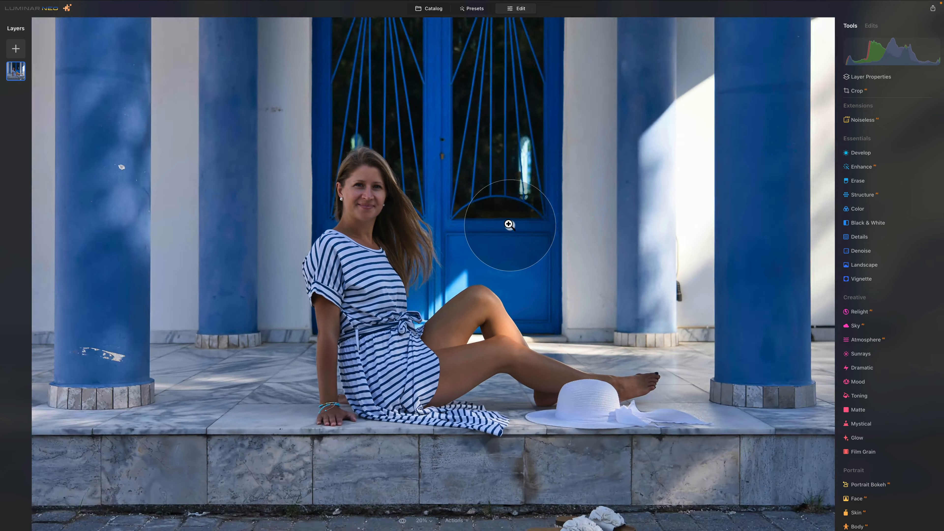
double_click(481, 246)
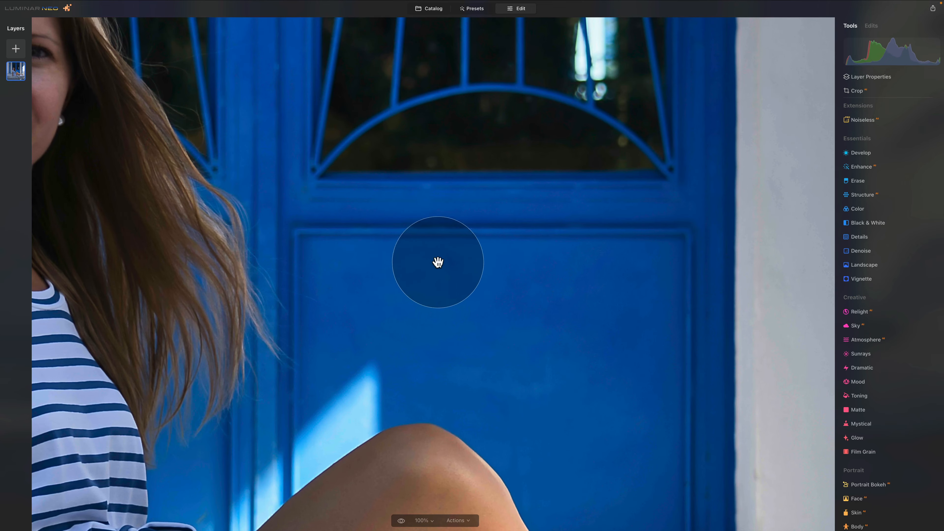
left_click_drag(328, 255, 590, 316)
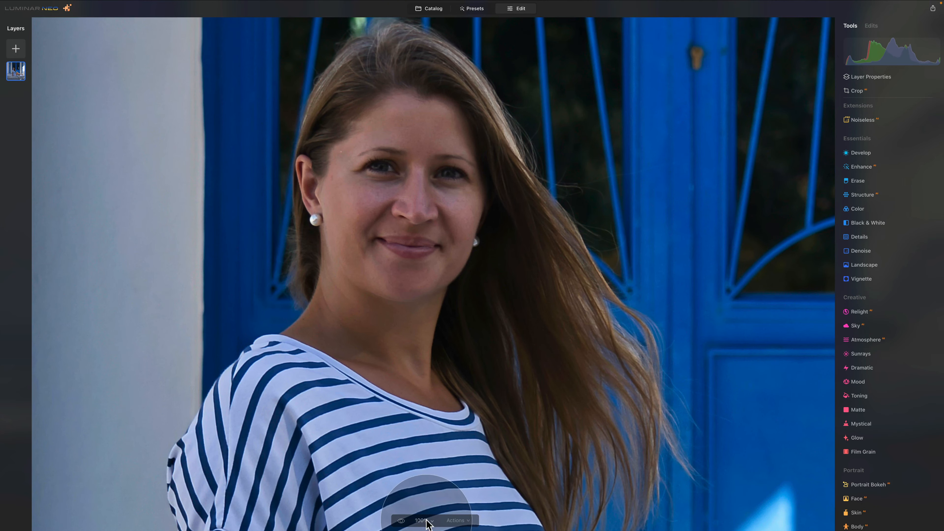
left_click(422, 520)
left_click(431, 465)
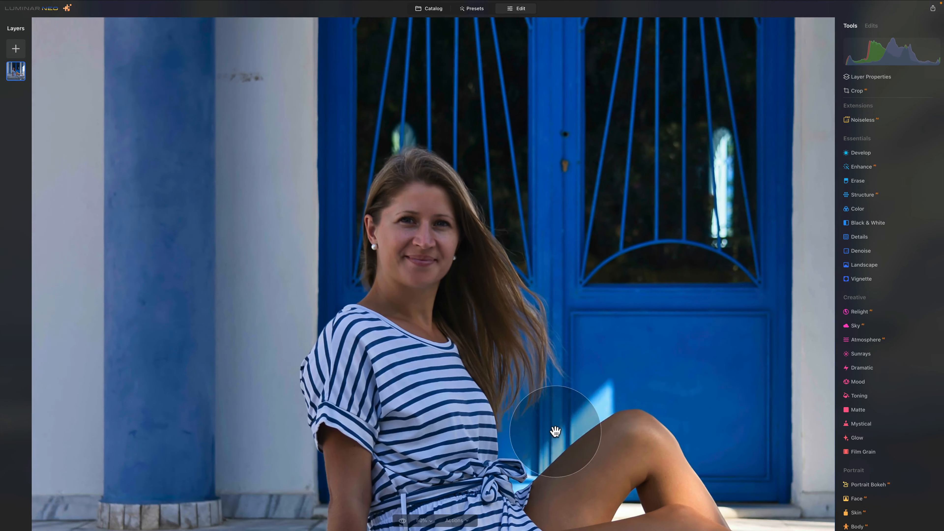
left_click_drag(554, 432, 556, 362)
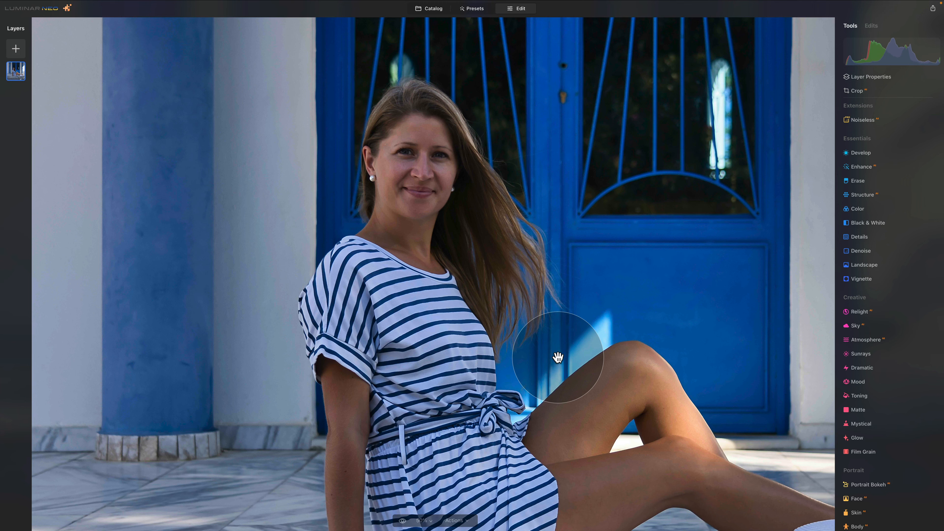
left_click_drag(559, 351, 502, 298)
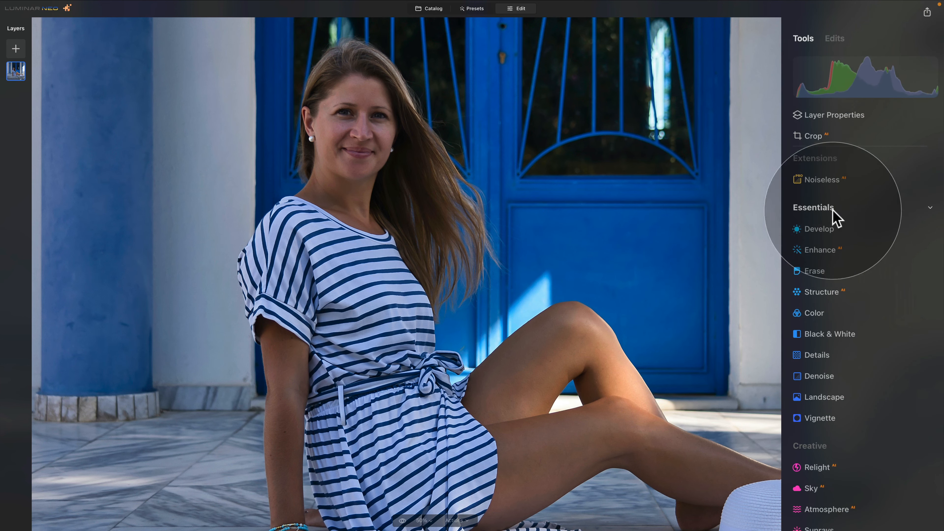
Open the Develop tool and expand its Light and Blacks & Whites adjustments.
left_click(821, 230)
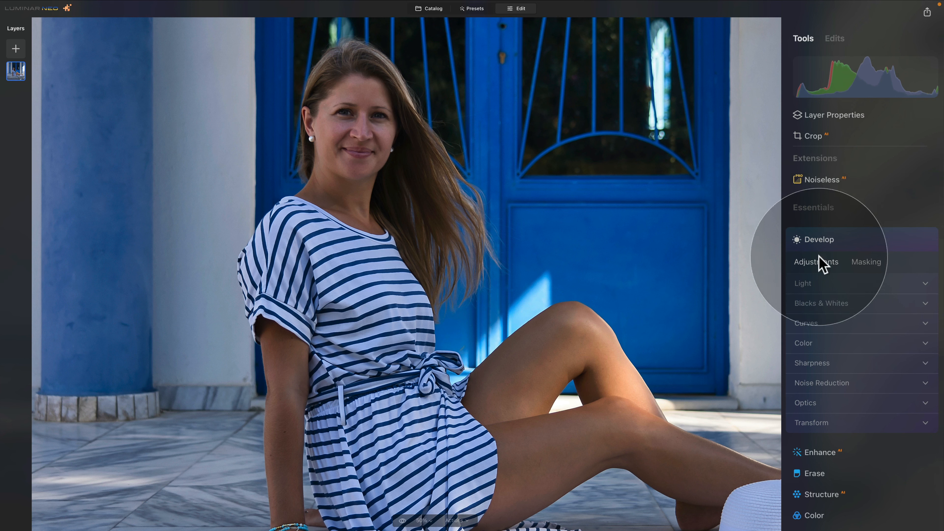
left_click(813, 284)
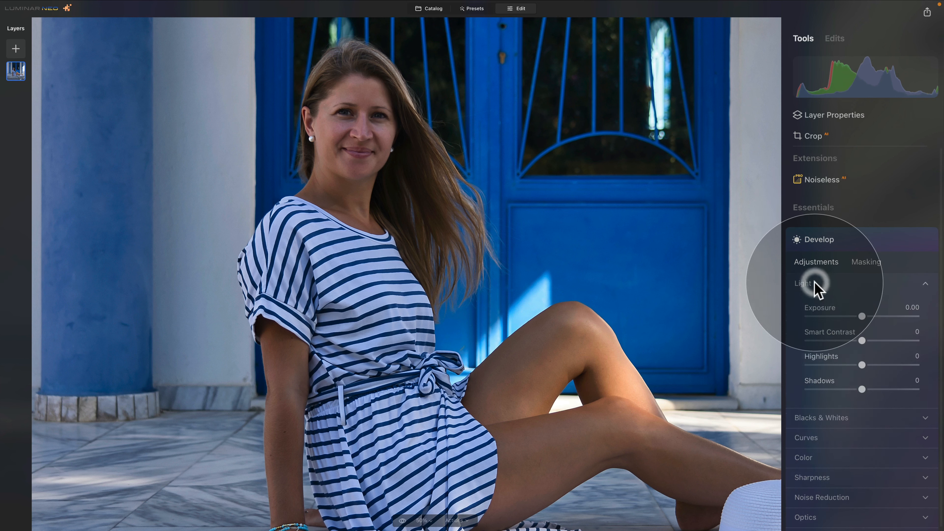
left_click(828, 418)
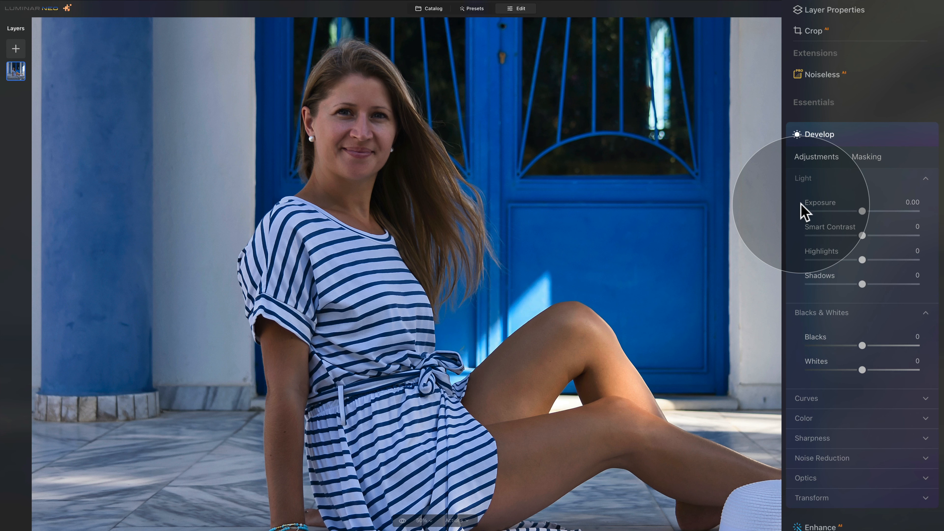
Try Exposure at 0.65 and -0.44 to compare the skin brightness, and reset it to its default.
left_click_drag(859, 211, 869, 213)
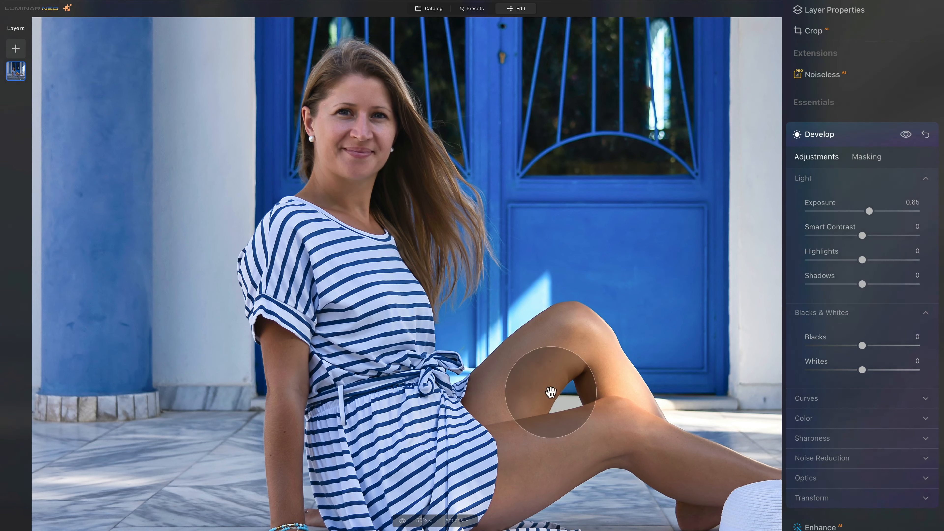
left_click(866, 213)
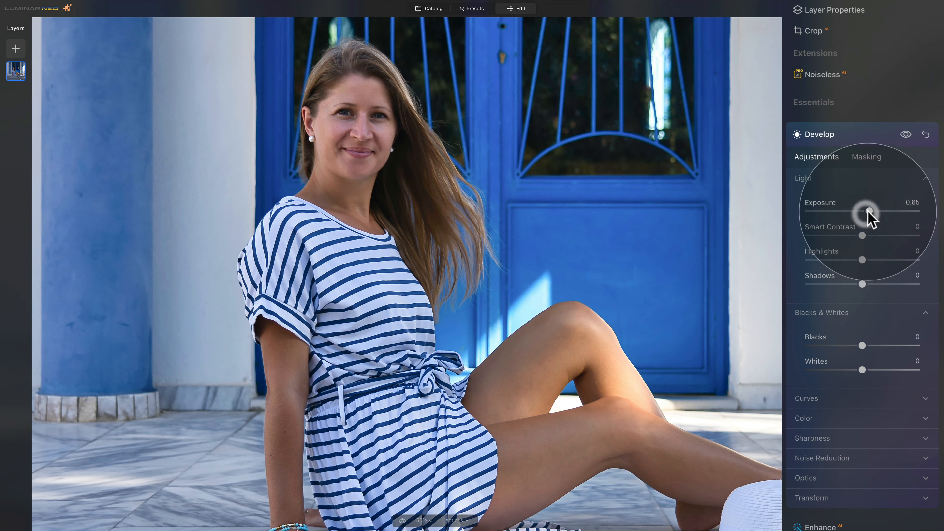
left_click_drag(868, 213, 857, 212)
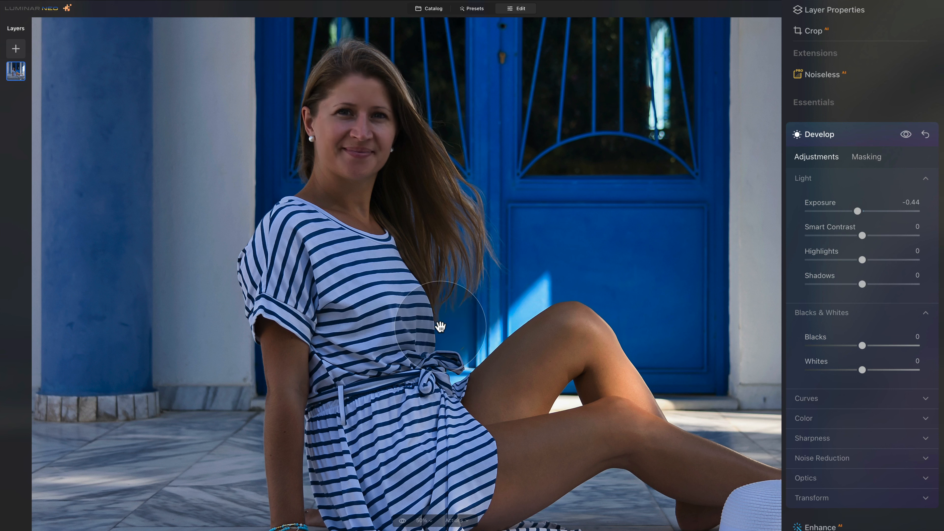
double_click(820, 209)
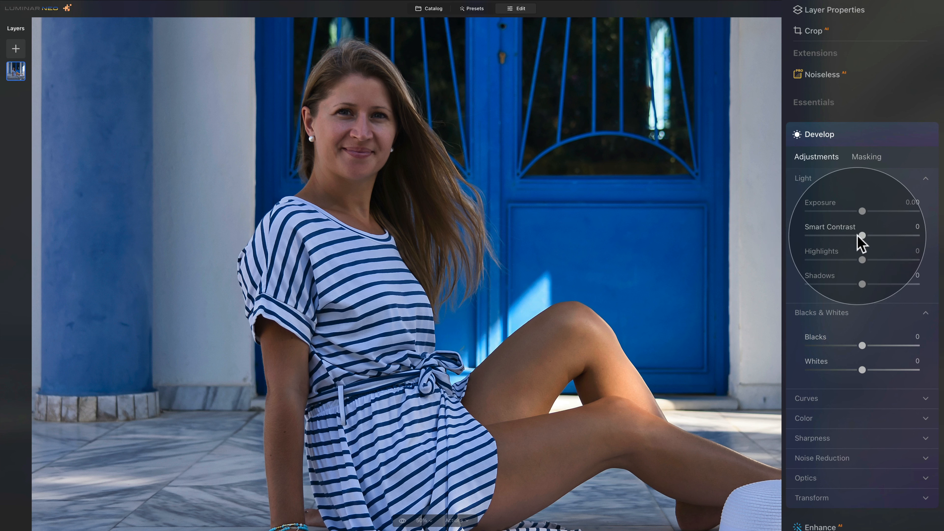
Try Smart Contrast at 65 with a before/after comparison and at -50, and reset it to its default.
left_click_drag(861, 236, 899, 237)
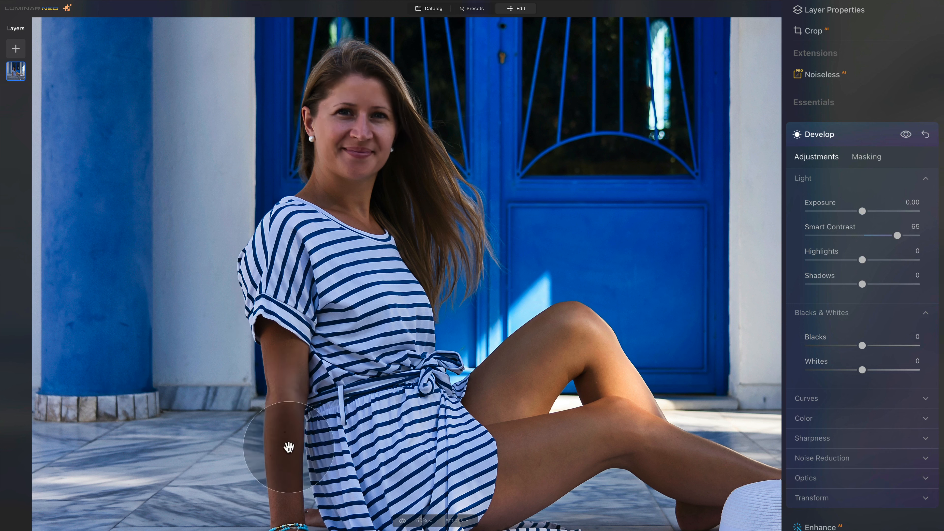
left_click(905, 135)
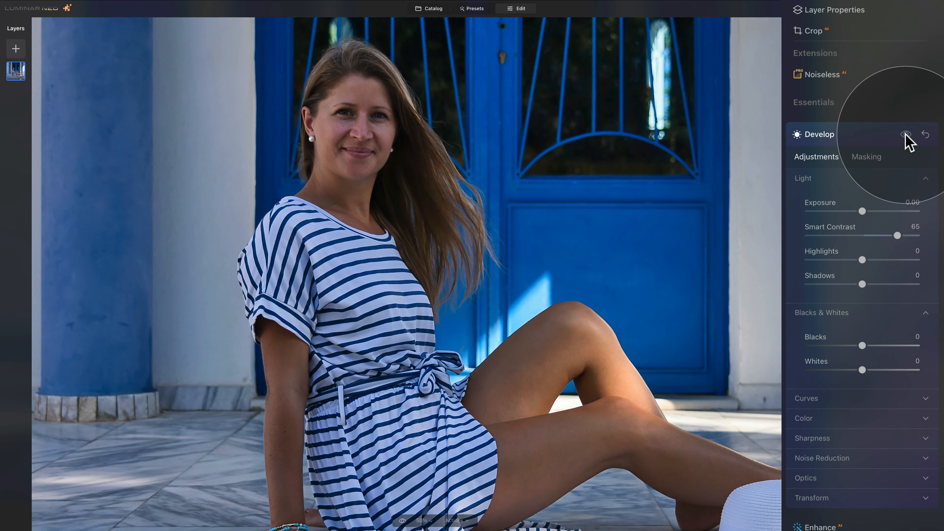
left_click(905, 134)
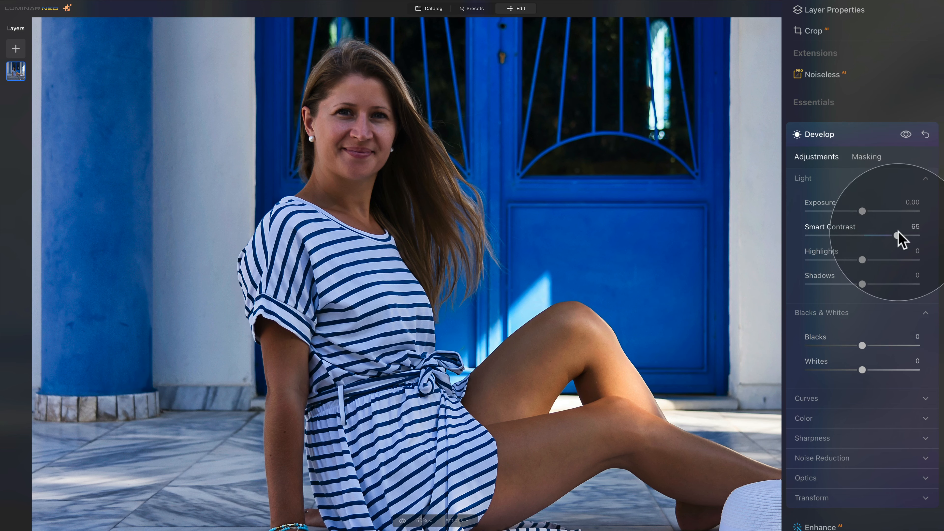
left_click_drag(898, 236, 834, 238)
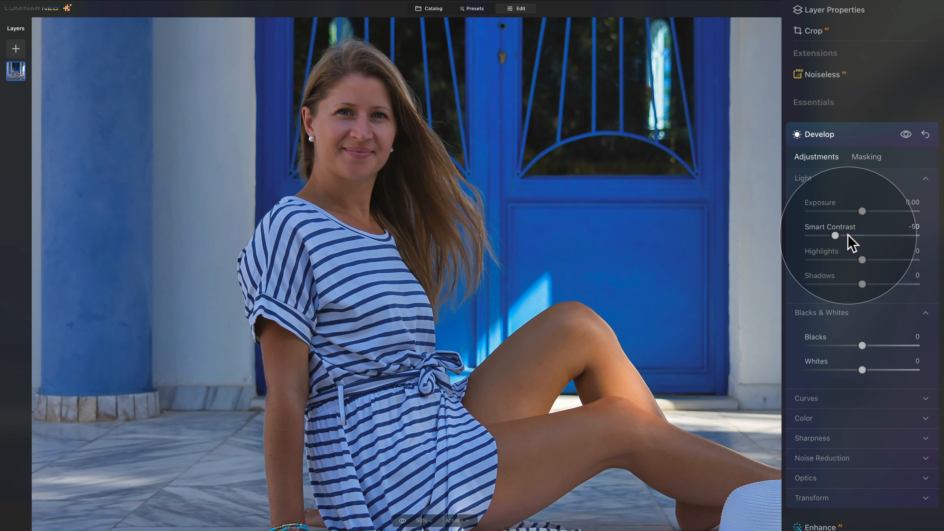
left_click_drag(835, 237, 862, 238)
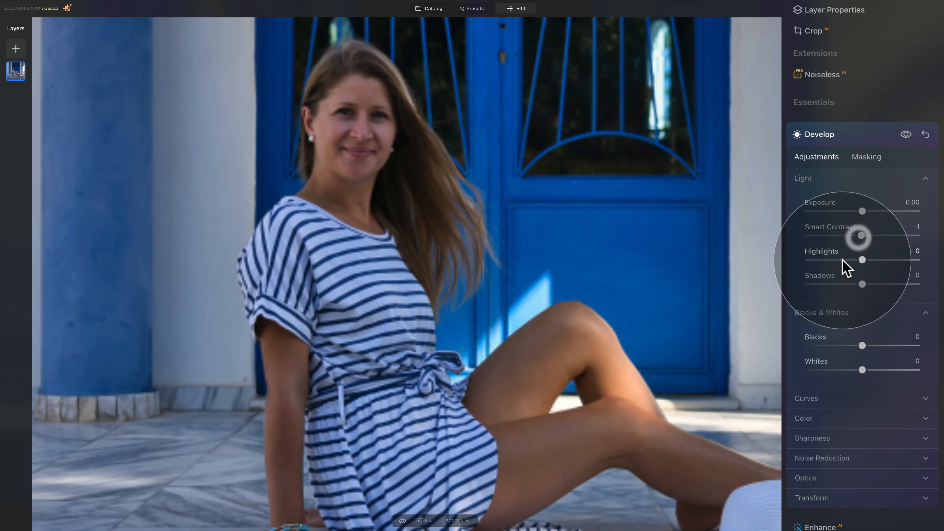
double_click(835, 232)
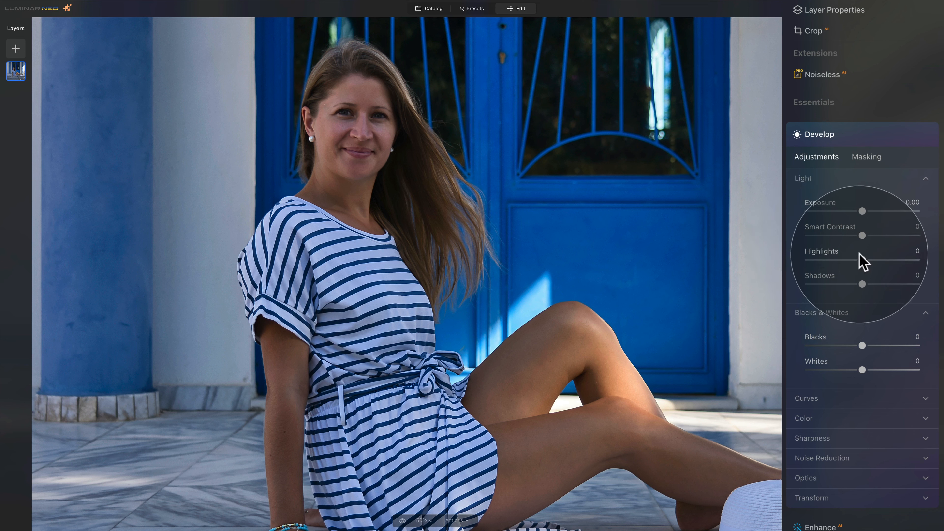
Test Highlights at -53 and -100, reset it, and set Highlights to 45.
left_click_drag(862, 259, 833, 260)
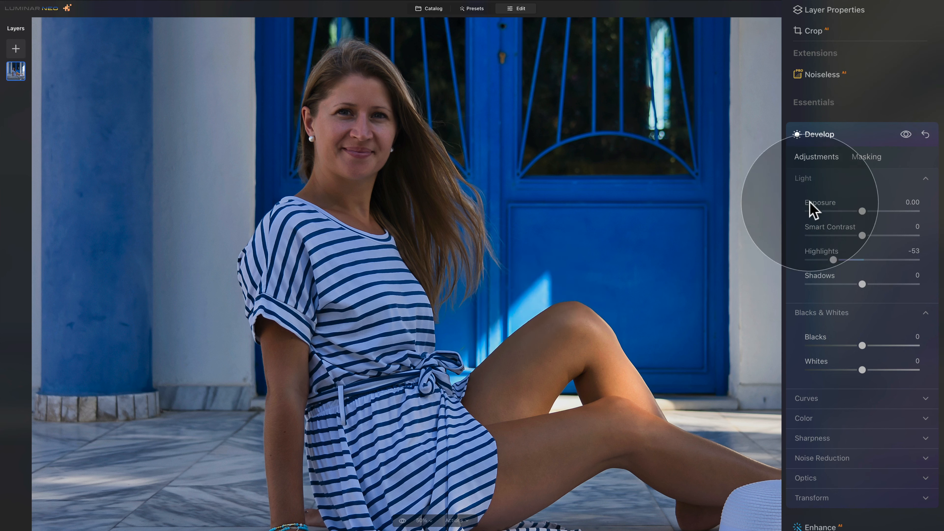
left_click_drag(833, 261, 807, 261)
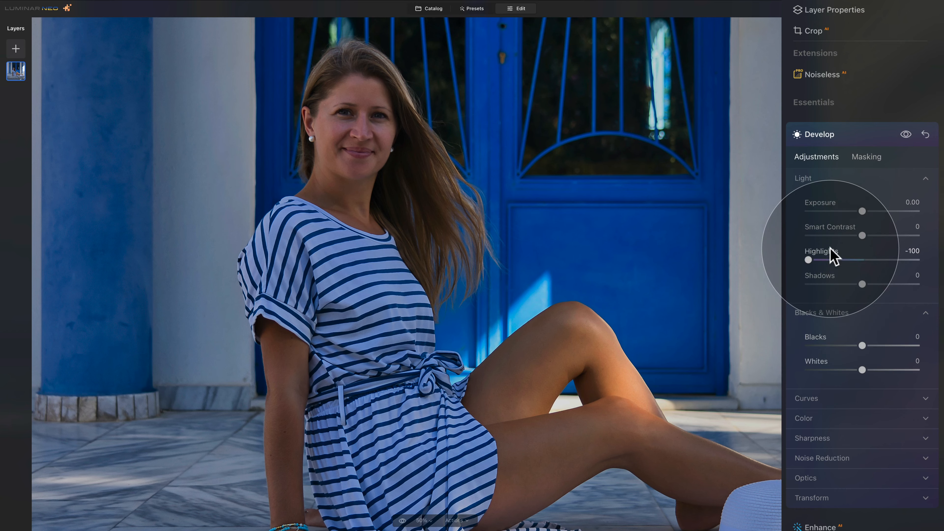
double_click(831, 256)
left_click_drag(860, 260, 887, 260)
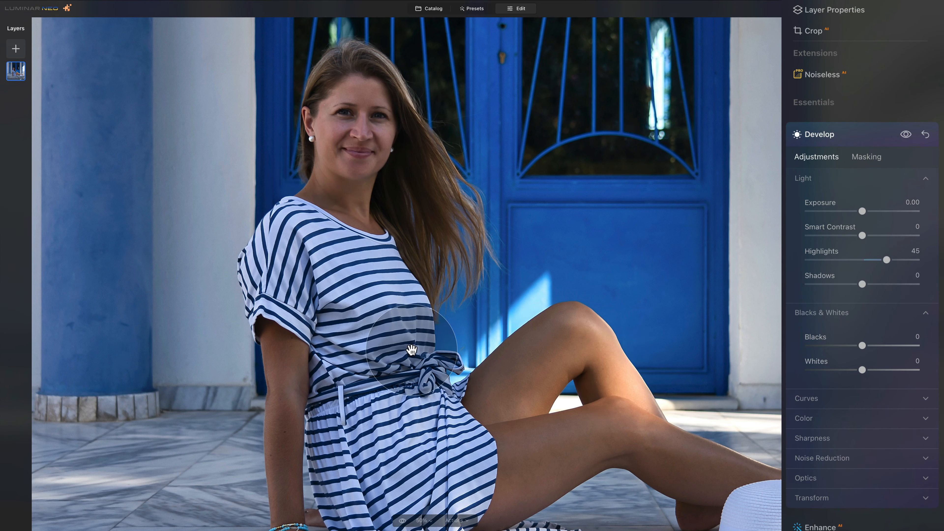
Try Highlights at 100 to see the effect on the skin, and reset it to its default.
left_click_drag(887, 260, 921, 262)
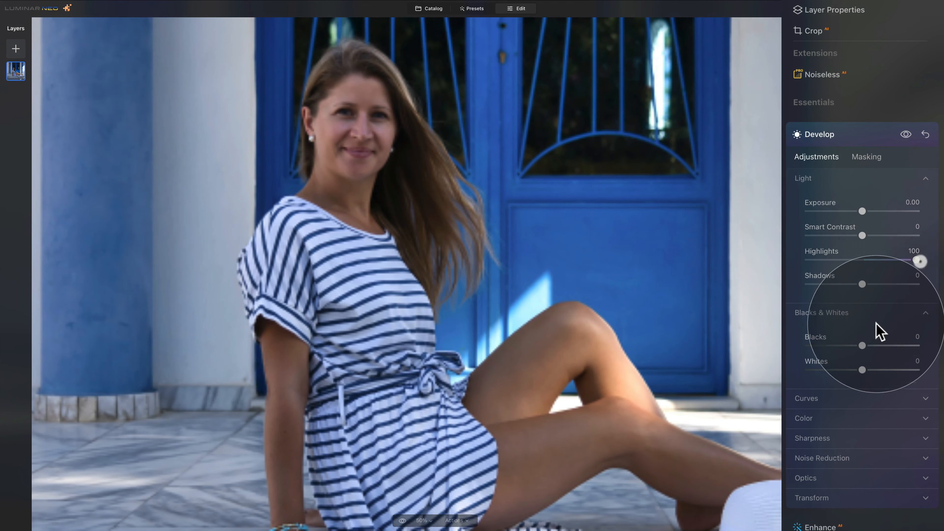
left_click(825, 255)
double_click(822, 255)
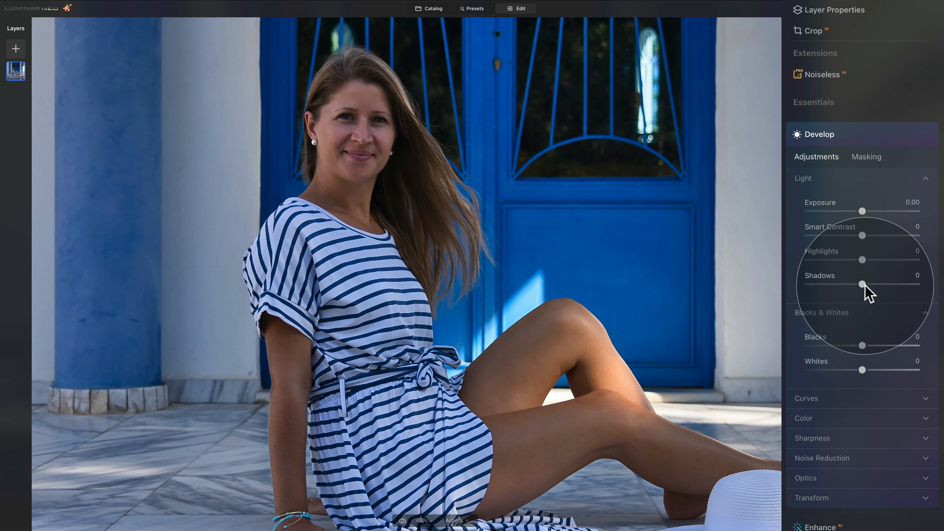
Test Shadows at 10 and -4 to compare the darker skin areas, and reset it to its default.
left_click_drag(863, 284, 869, 285)
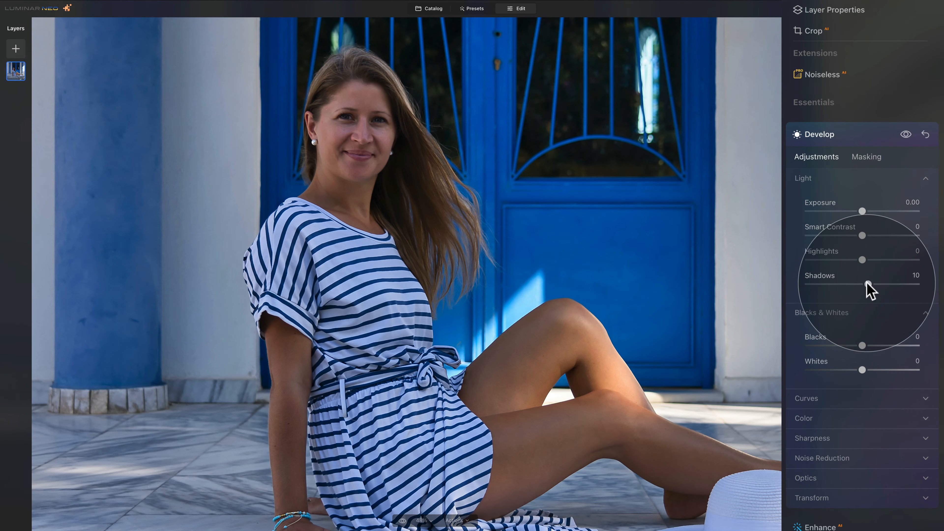
left_click_drag(865, 285, 858, 285)
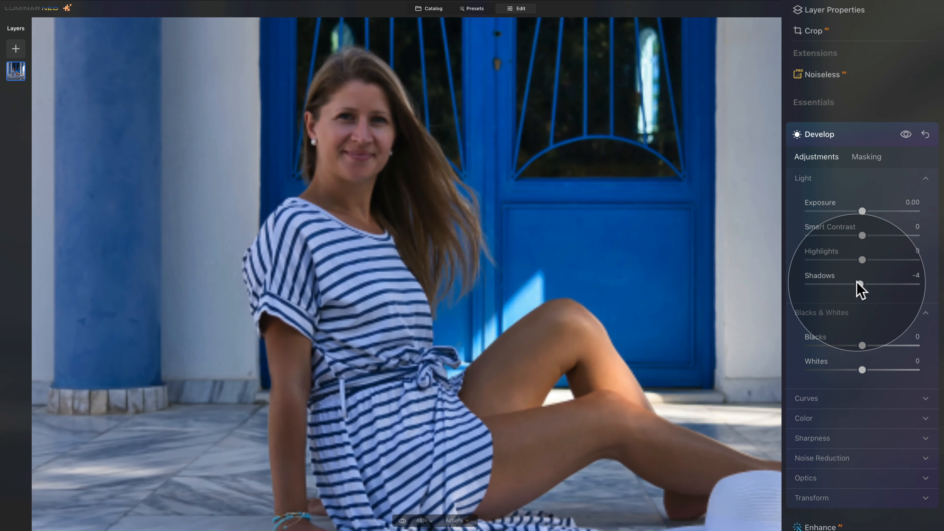
double_click(822, 278)
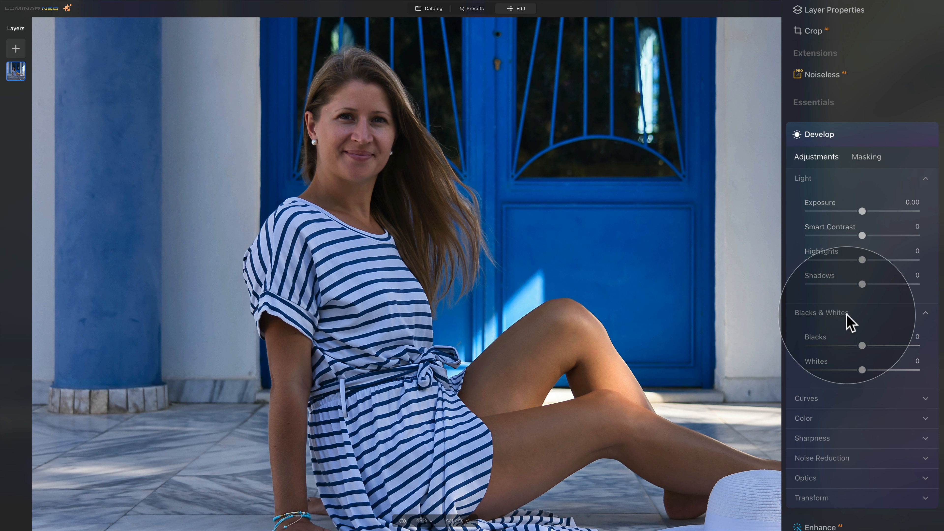
Collapse Develop's Blacks & Whites and Light adjustments and expand its Color adjustments.
left_click(846, 321)
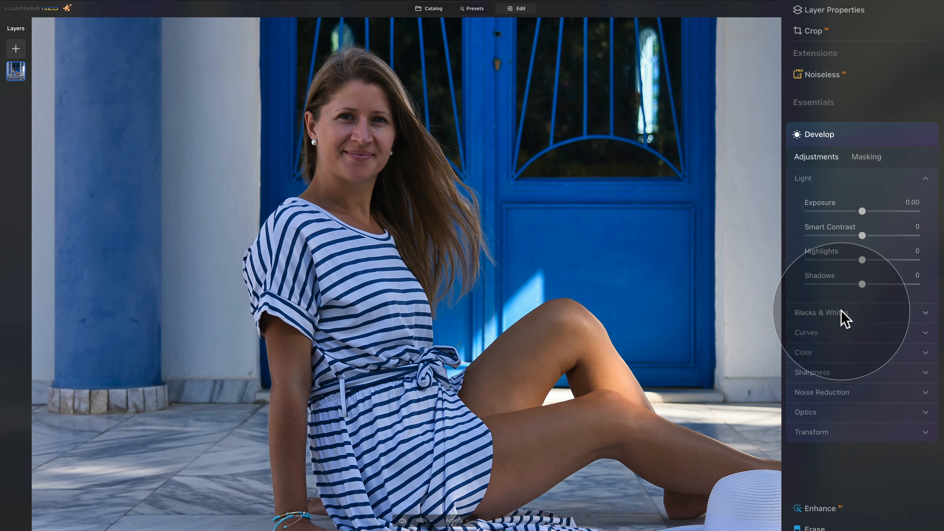
left_click(803, 181)
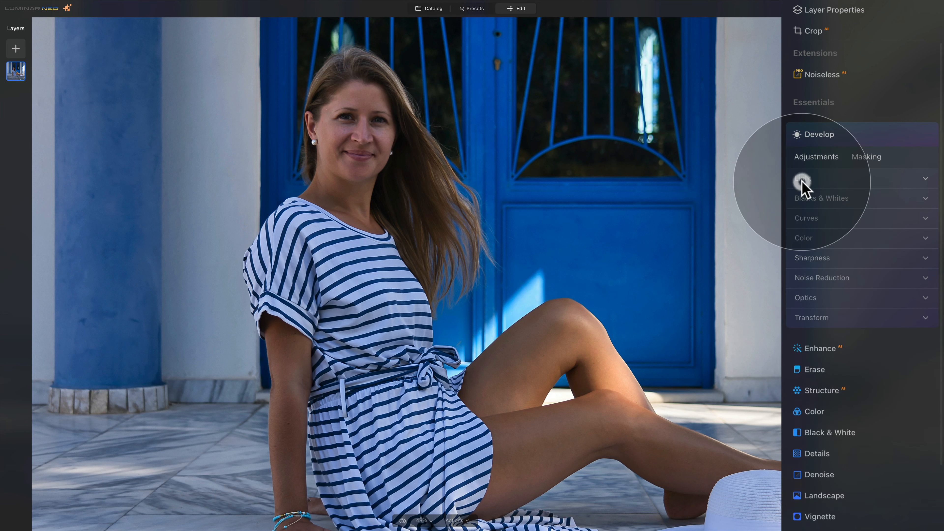
left_click(827, 242)
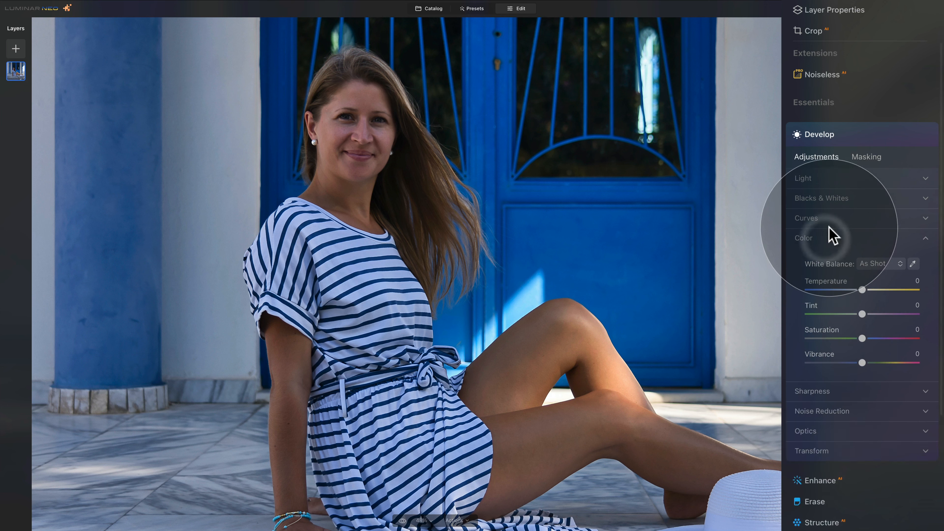
scroll(832, 238, "down", 1)
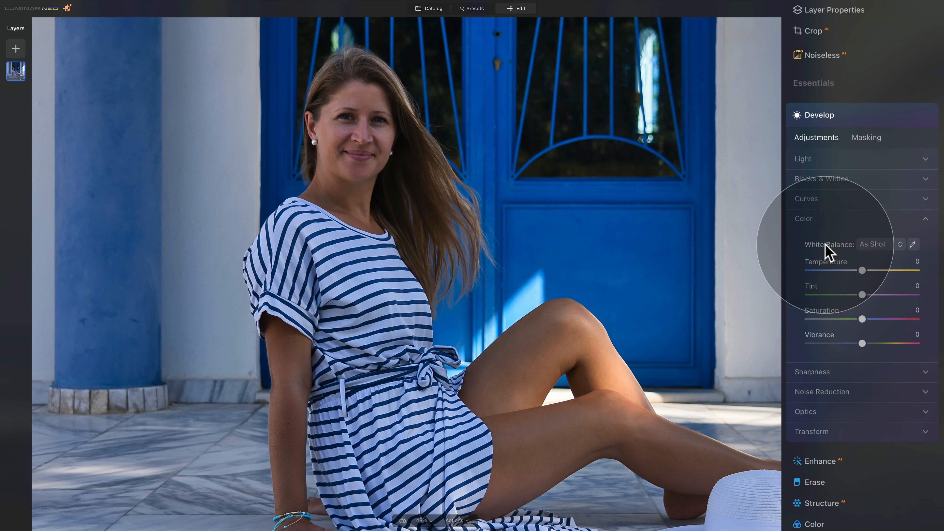
Test a cooler Temperature, a Tint of -25 and a Temperature of 10, resetting each to its default.
mouse_move(859, 271)
left_mouse_down()
mouse_move(871, 271)
mouse_move(848, 272)
left_mouse_up()
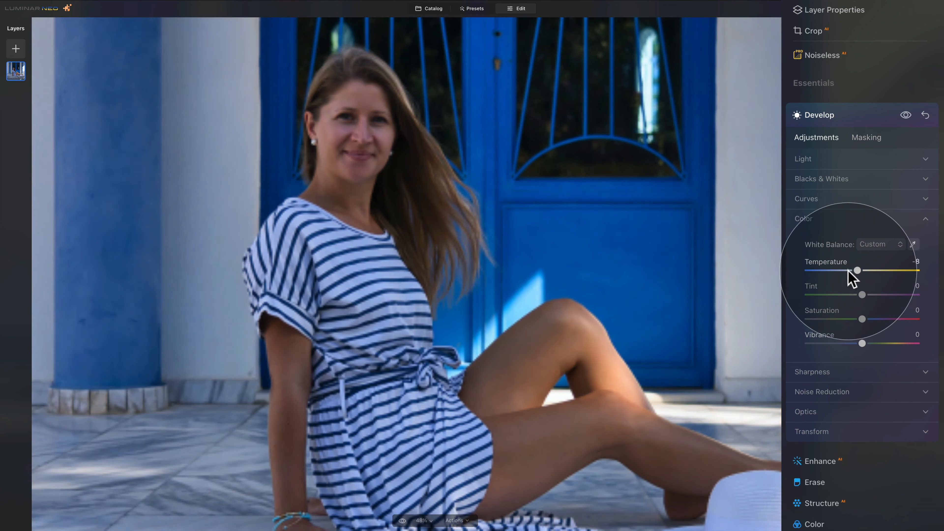
double_click(833, 269)
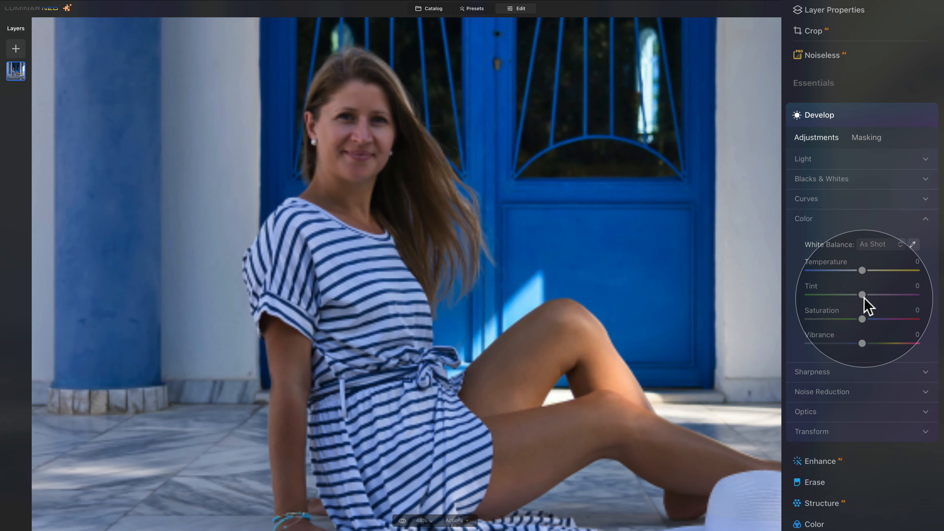
mouse_move(862, 295)
left_mouse_down()
mouse_move(874, 294)
mouse_move(848, 294)
left_mouse_up()
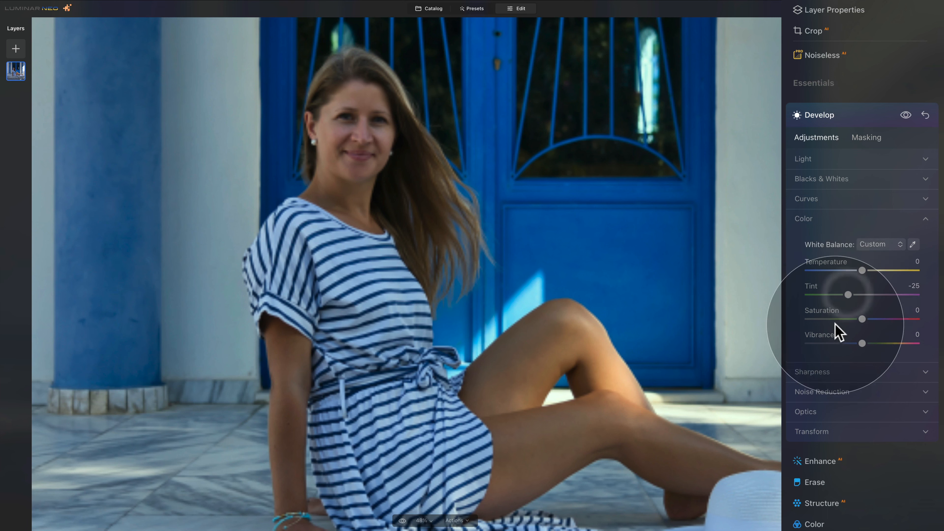
double_click(817, 290)
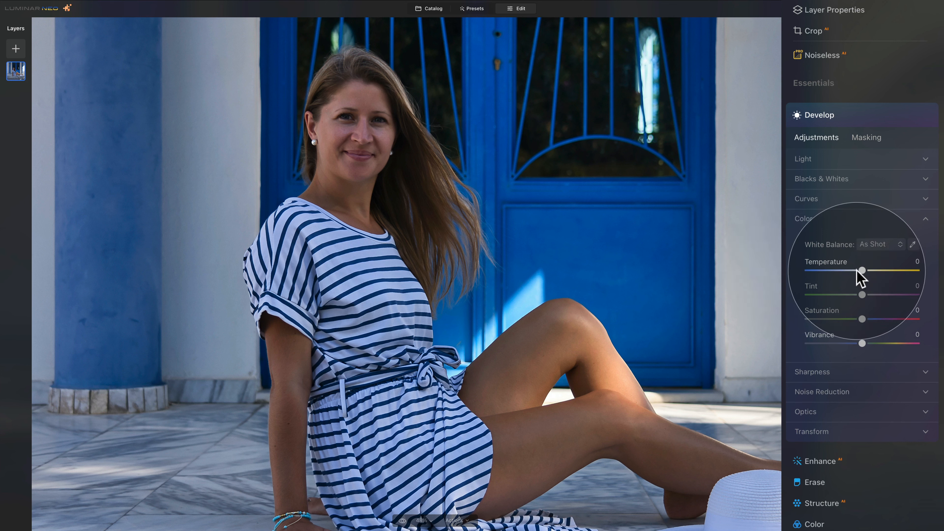
left_click_drag(862, 271, 868, 271)
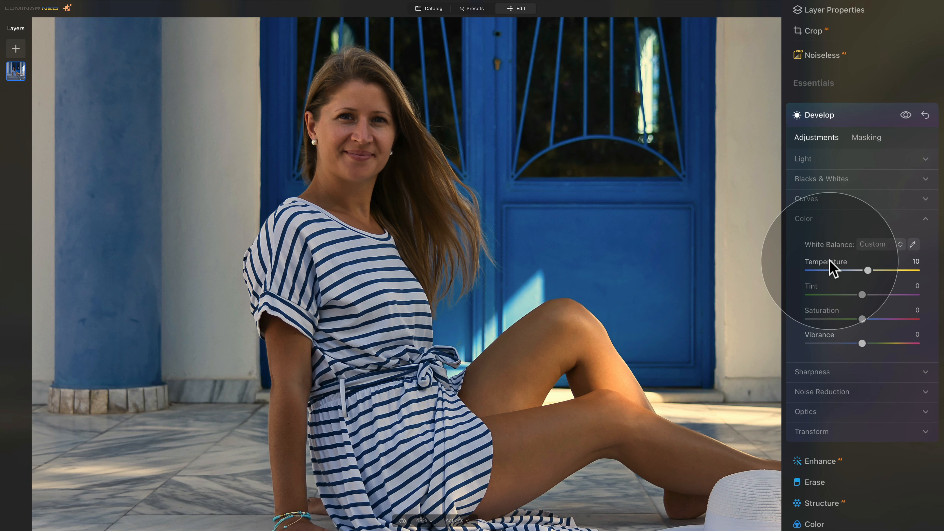
double_click(830, 266)
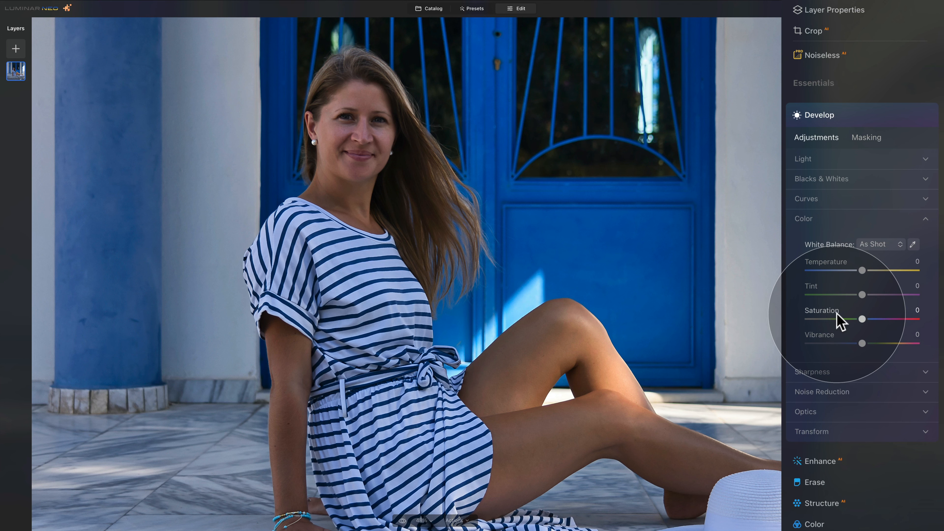
Try Saturation at 54, -17 and -100 to compare the skin color, and reset it to its default.
left_click_drag(861, 319, 891, 319)
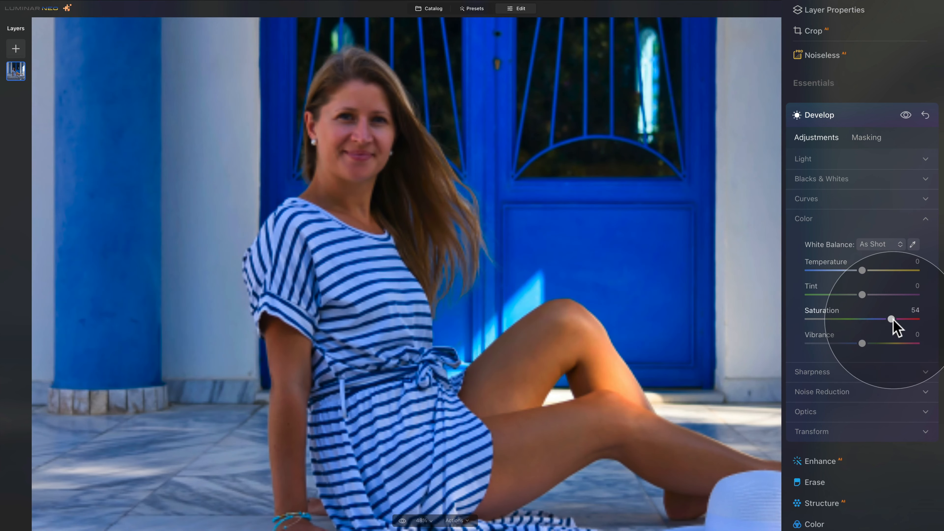
right_click(519, 256)
left_click(588, 190)
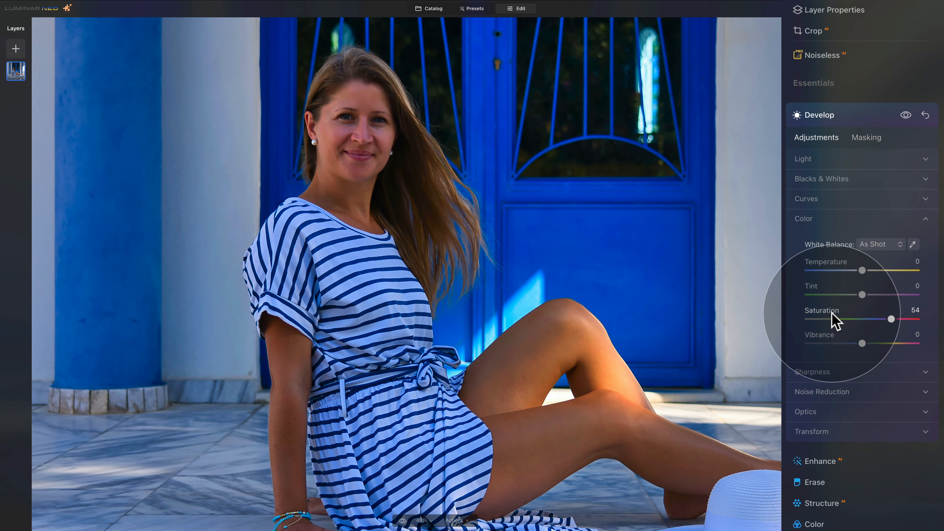
left_click(859, 319)
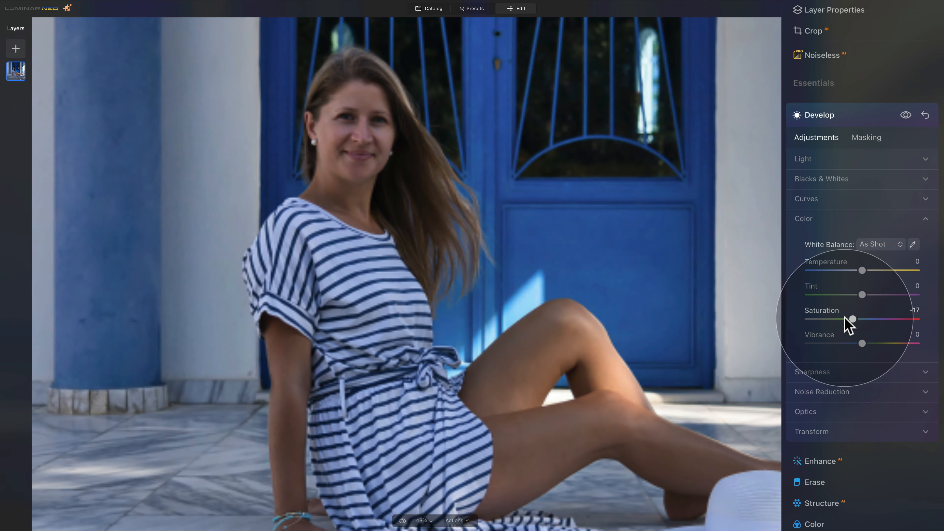
left_click_drag(838, 320, 777, 287)
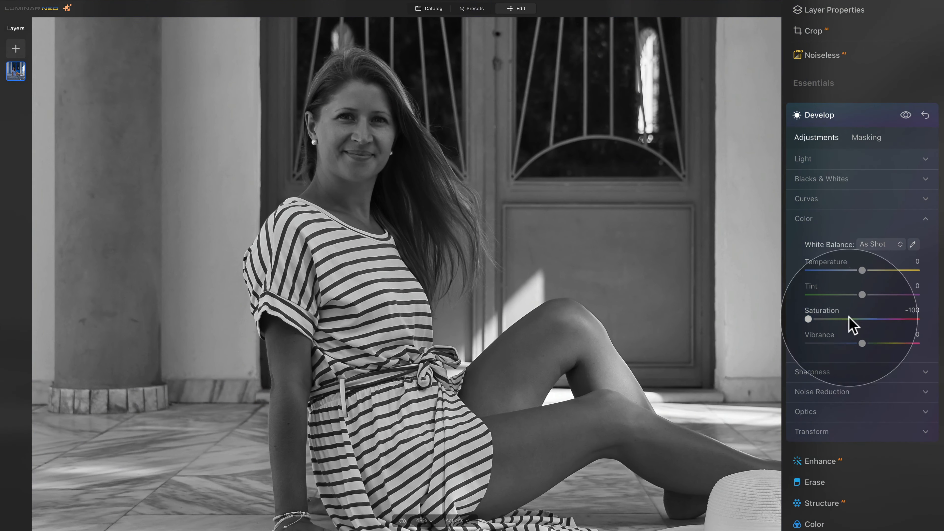
double_click(823, 314)
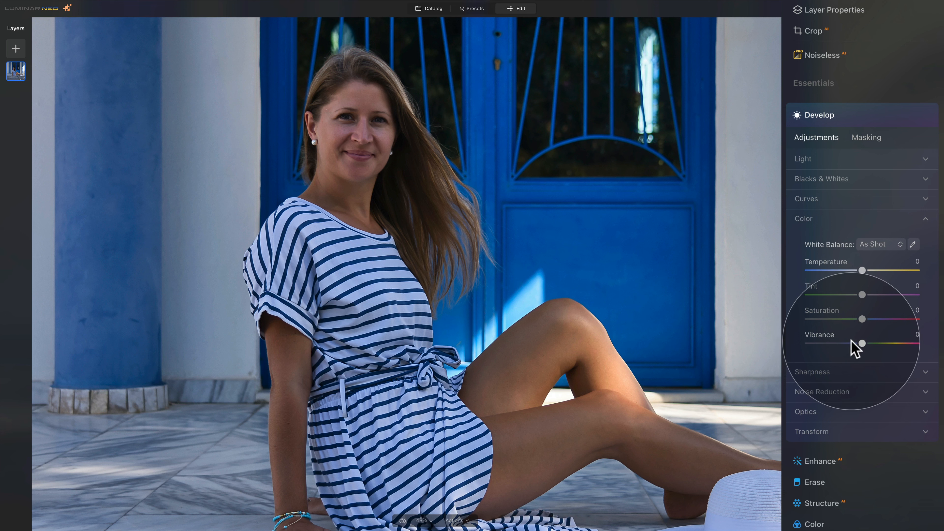
Try Vibrance at 28 and 30 with a before/after comparison, and reset it to its default.
left_click_drag(864, 346, 878, 342)
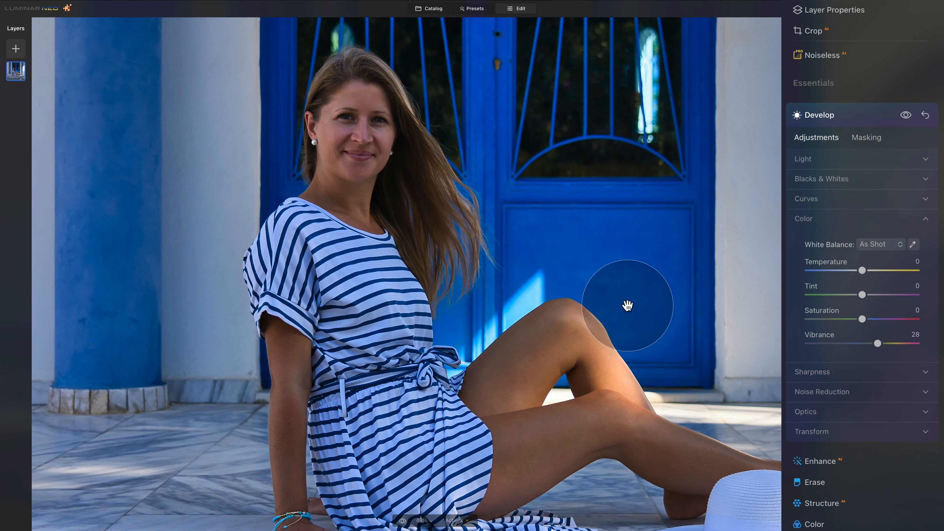
left_click_drag(878, 342, 878, 346)
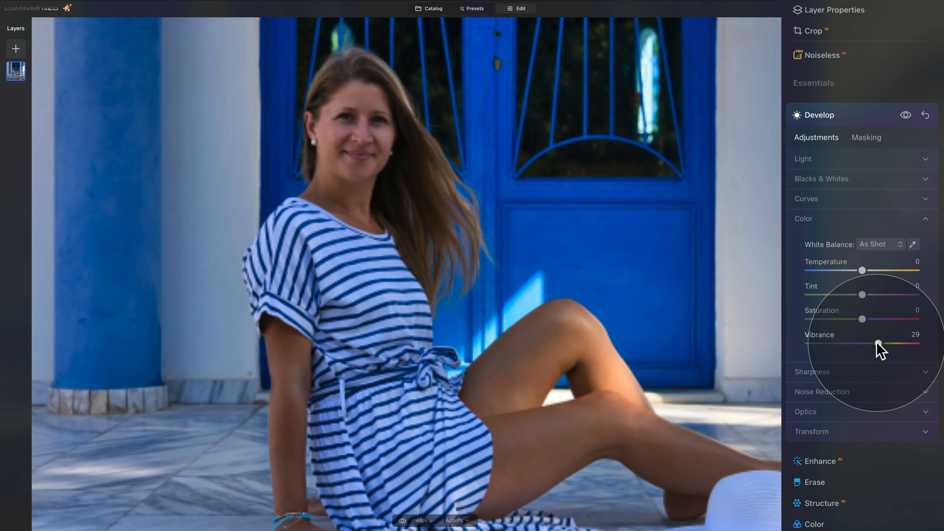
left_click(904, 115)
left_click(905, 115)
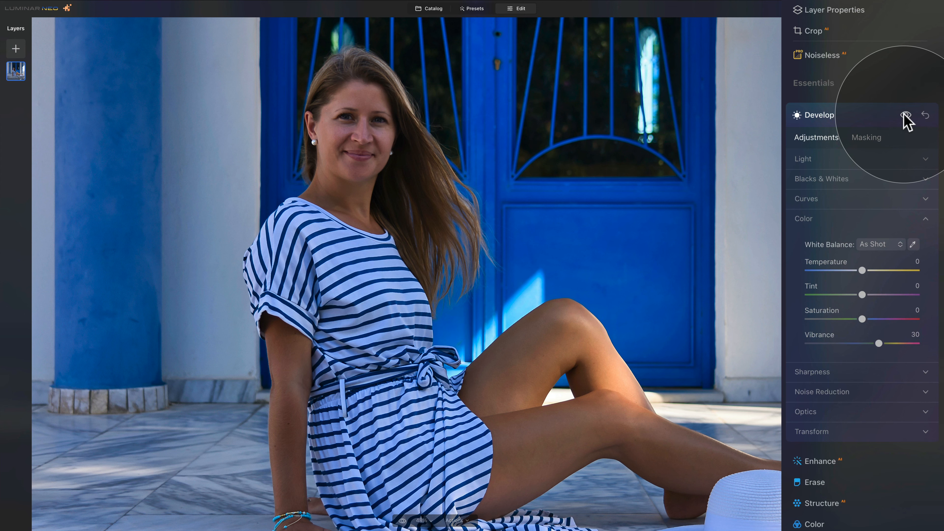
double_click(836, 340)
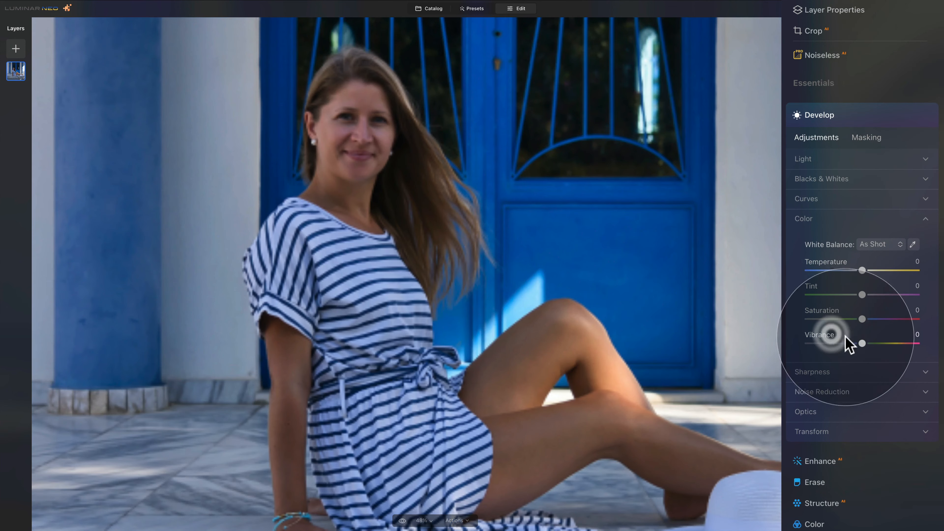
Try Saturation at 30 with a before/after comparison, and reset it to its default.
left_click_drag(862, 317, 880, 319)
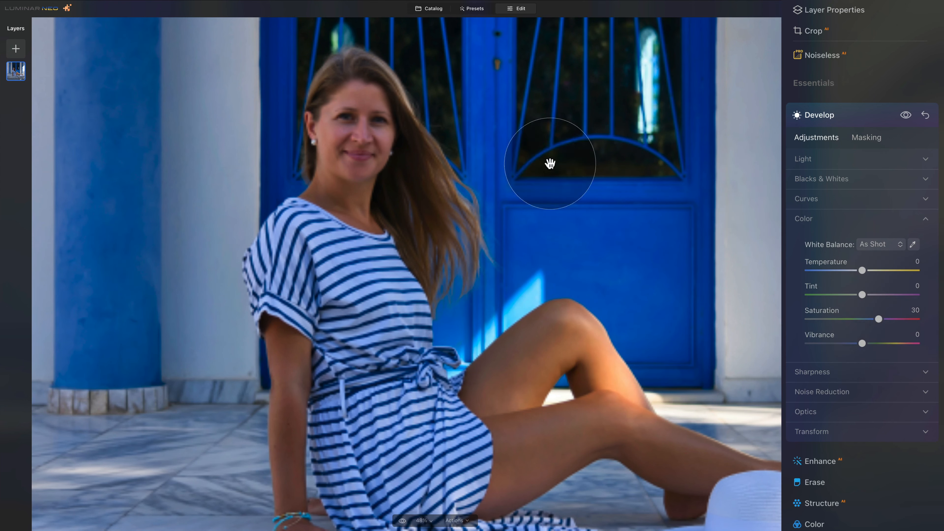
left_click(906, 116)
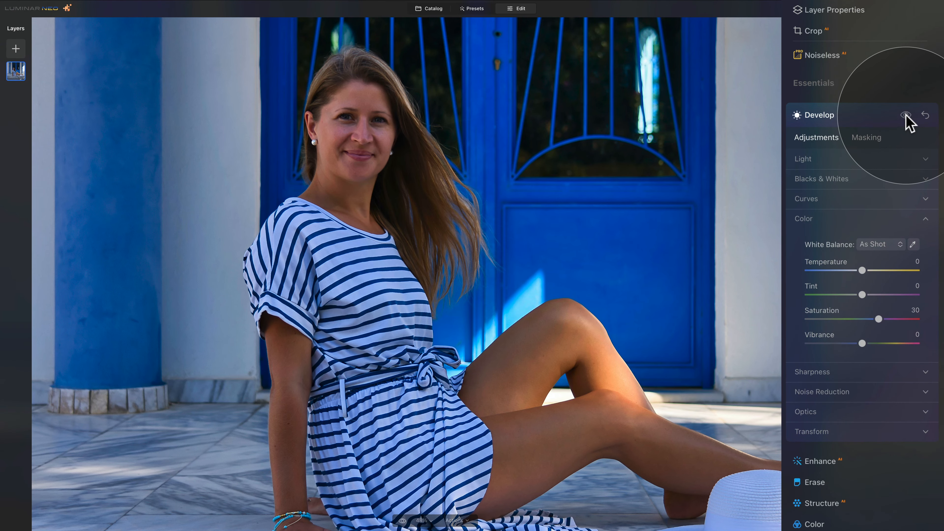
left_click(905, 116)
double_click(828, 316)
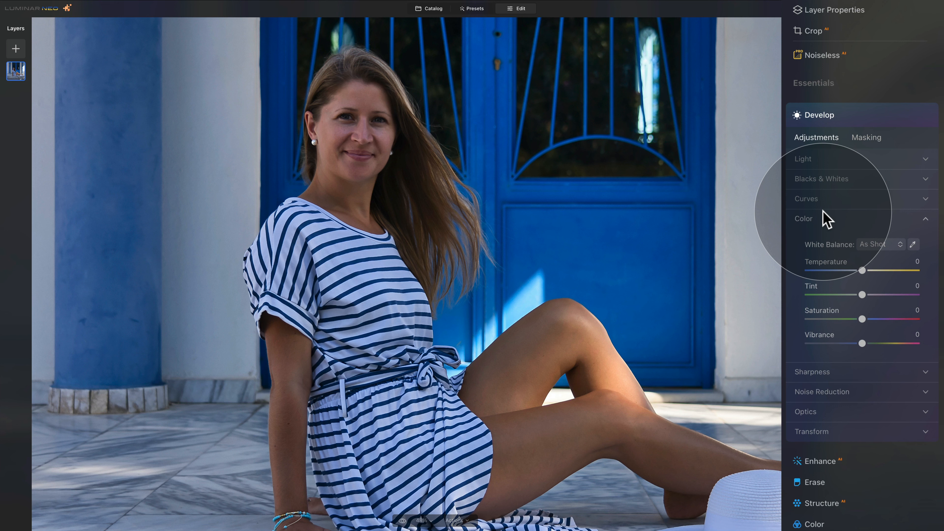
left_click(821, 218)
left_click(817, 183)
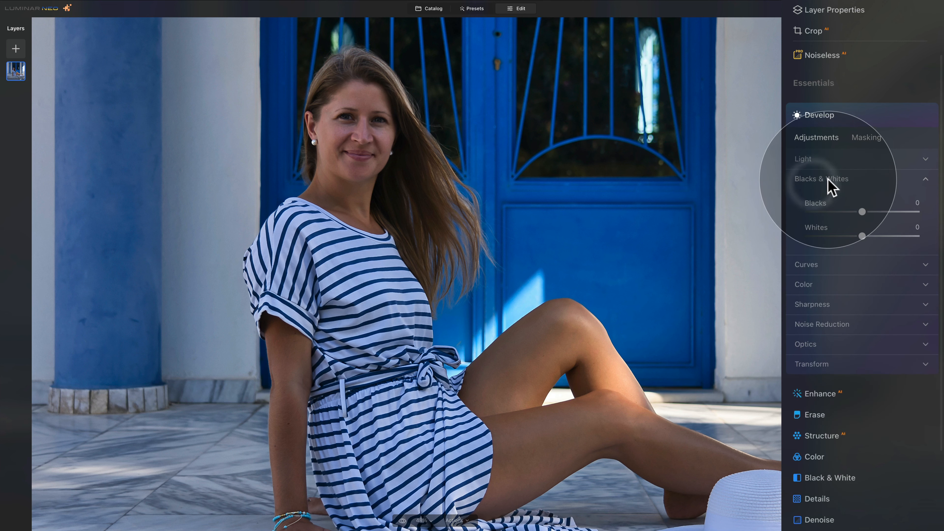
left_click(828, 166)
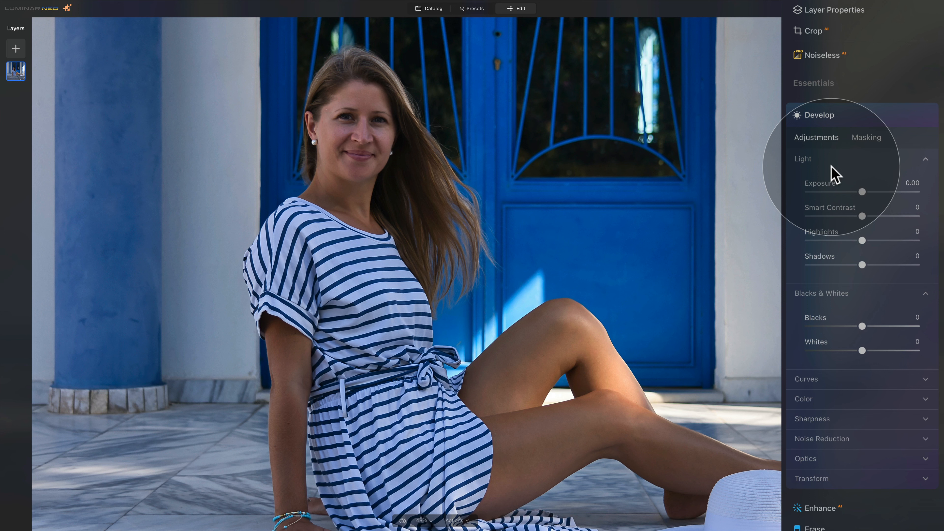
left_click(827, 294)
left_click(815, 160)
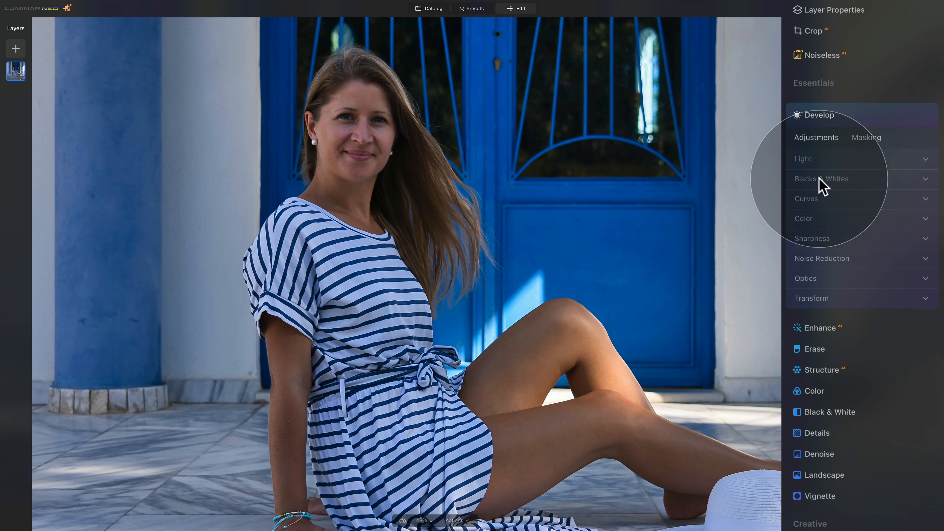
left_click(813, 219)
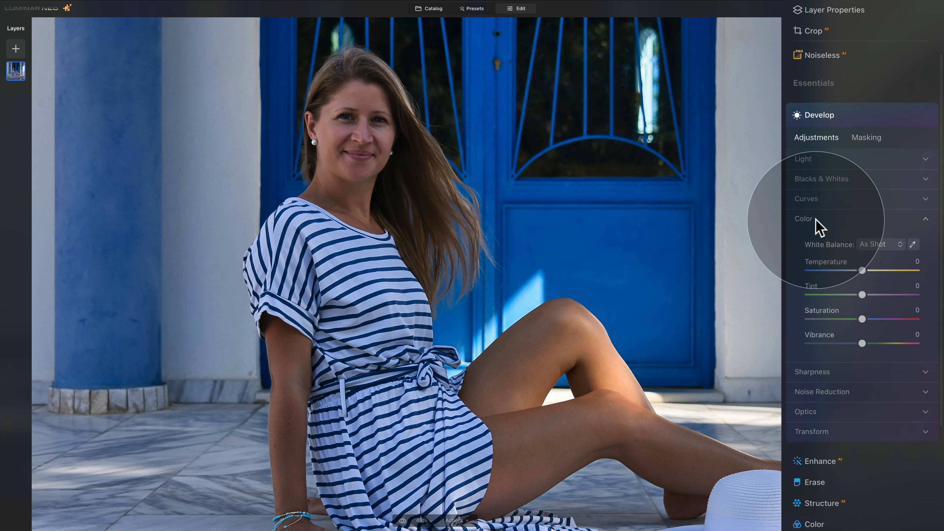
Set Vibrance to 25 and compare the whole photo before and after the Develop adjustment.
left_click_drag(861, 343, 878, 344)
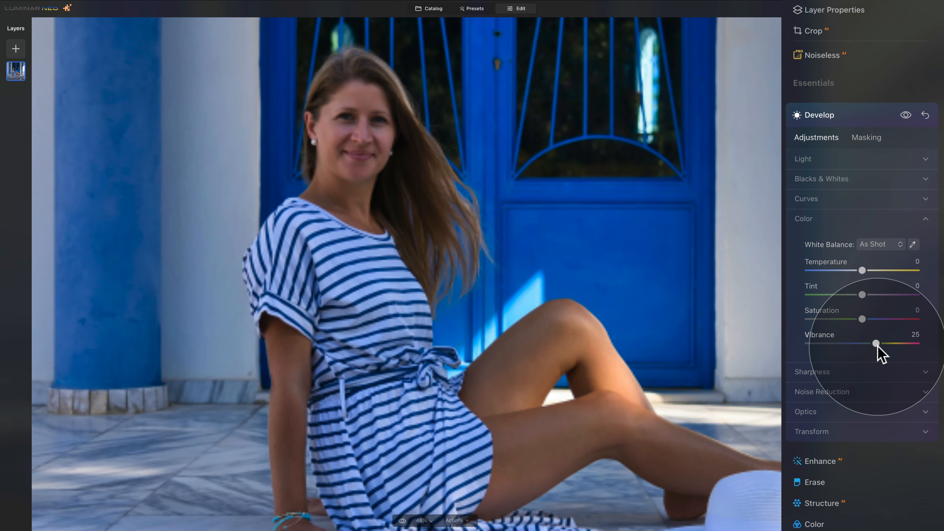
left_click(876, 345)
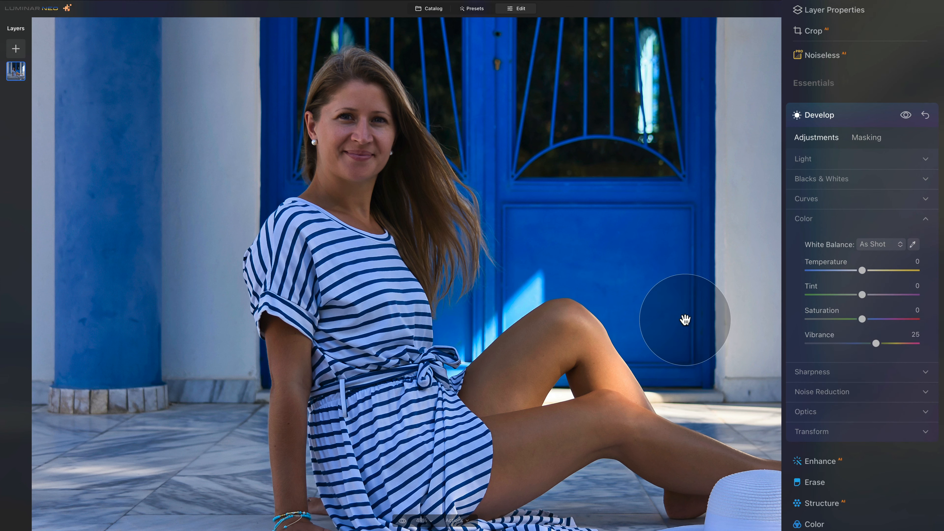
left_click(562, 264)
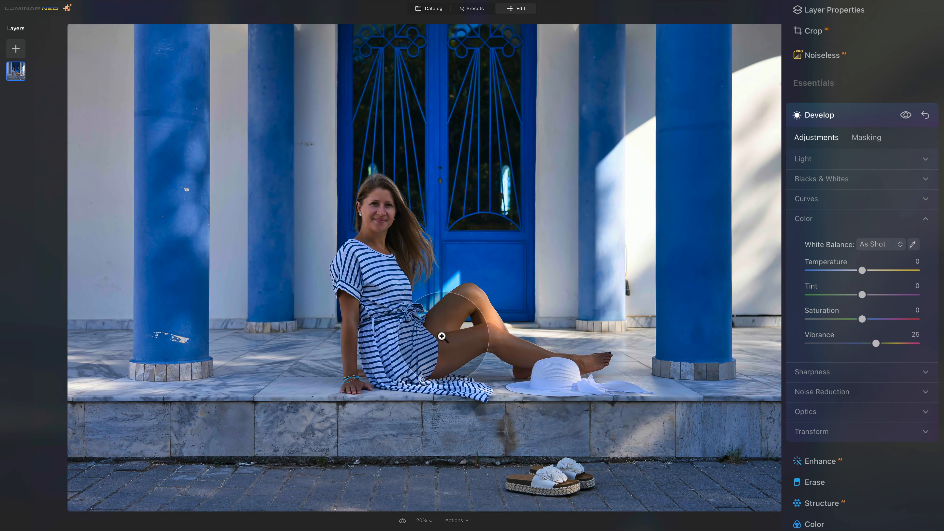
left_click(905, 116)
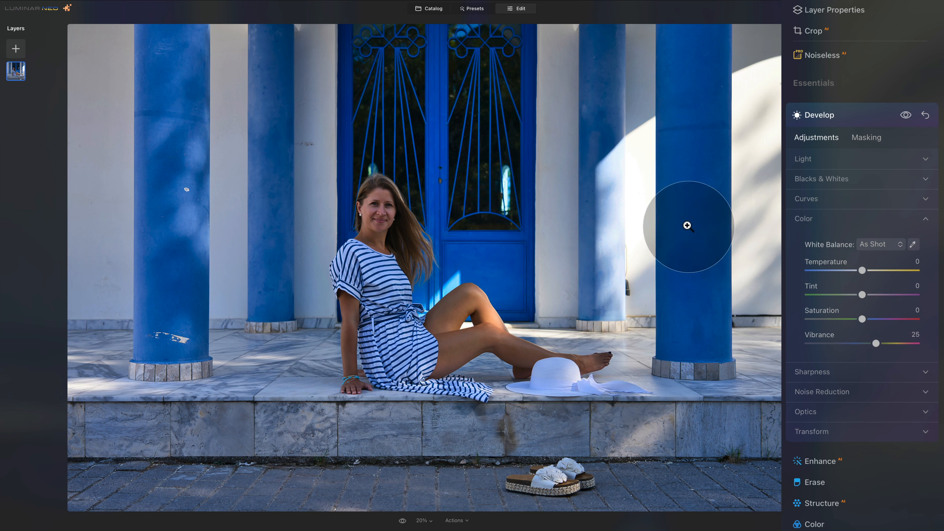
Limit the Develop adjustment to the woman with the Human option of Mask AI and show the mask overlay.
left_click(864, 142)
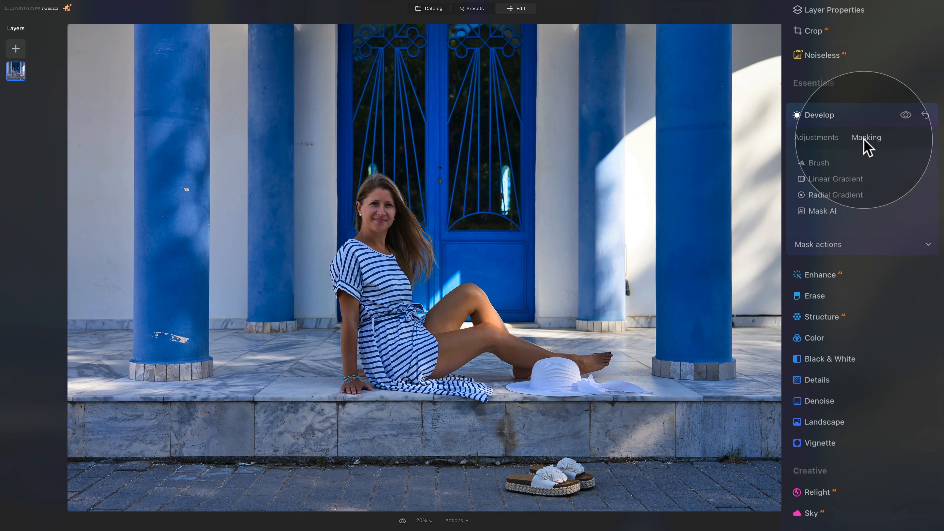
left_click(819, 163)
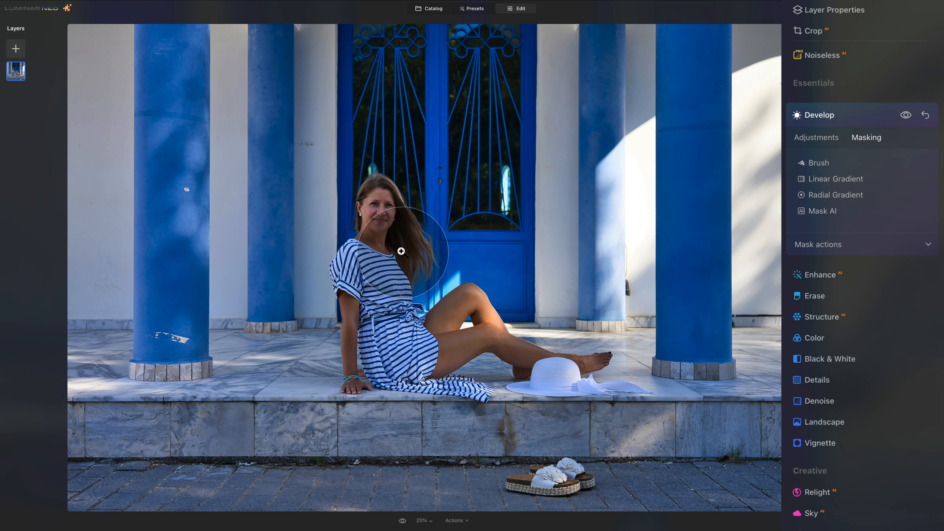
left_click(821, 212)
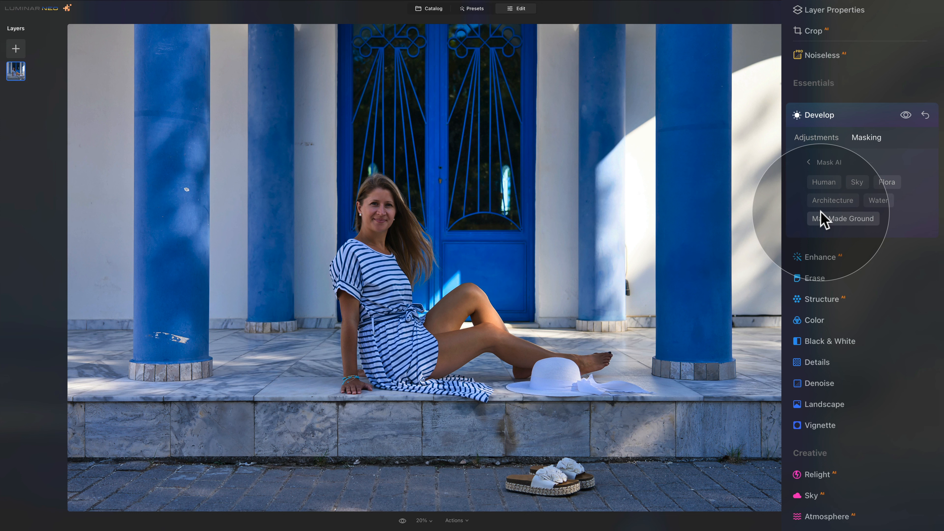
left_click(825, 182)
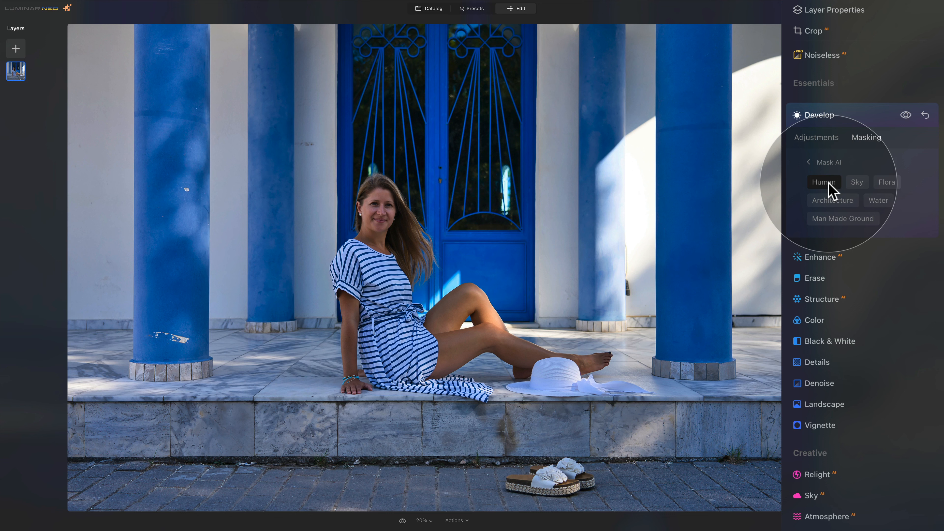
left_click(809, 163)
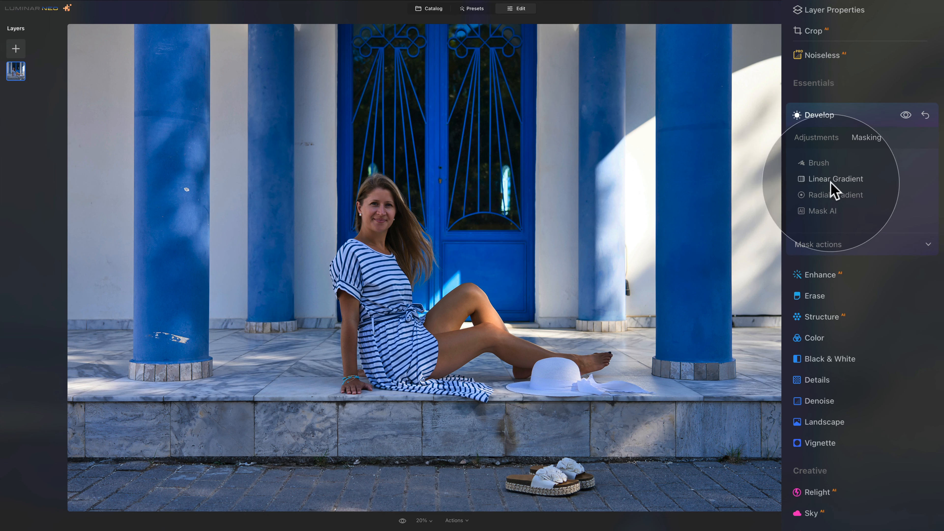
left_click(863, 244)
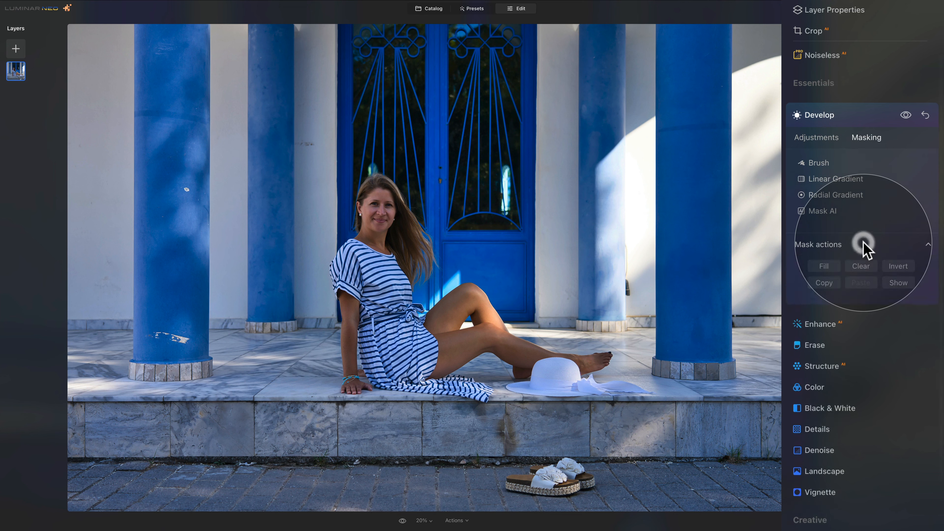
left_click(901, 283)
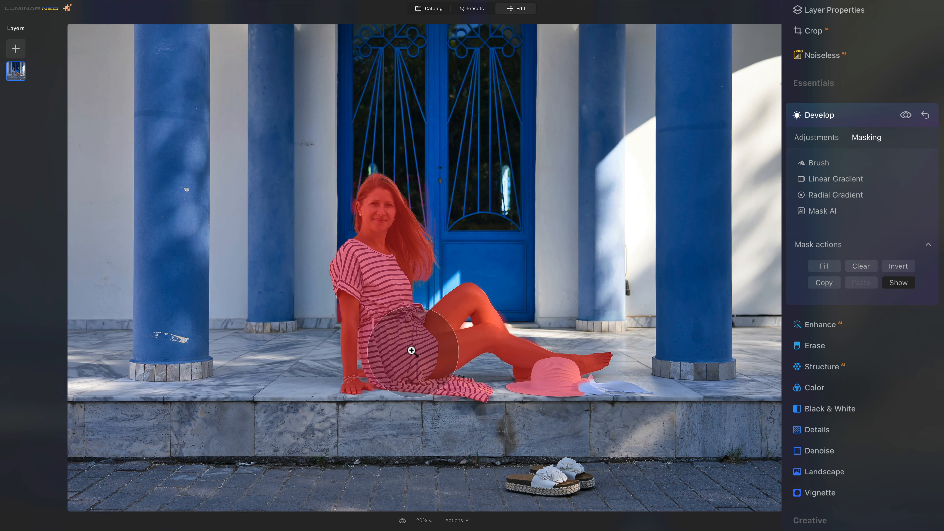
Erase the white hat and its ribbon from the mask with a brush of size 102, softness 99 and strength 100.
left_click(567, 388)
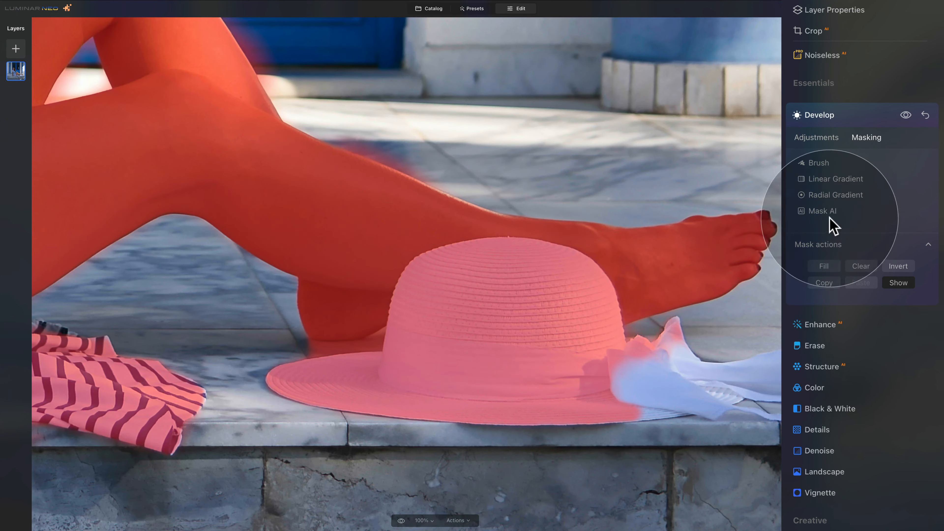
left_click(831, 165)
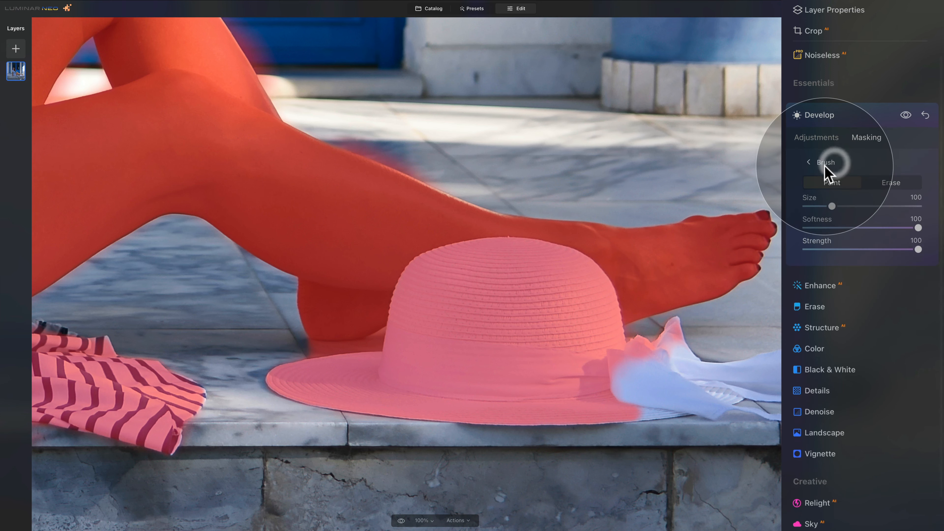
left_click(883, 188)
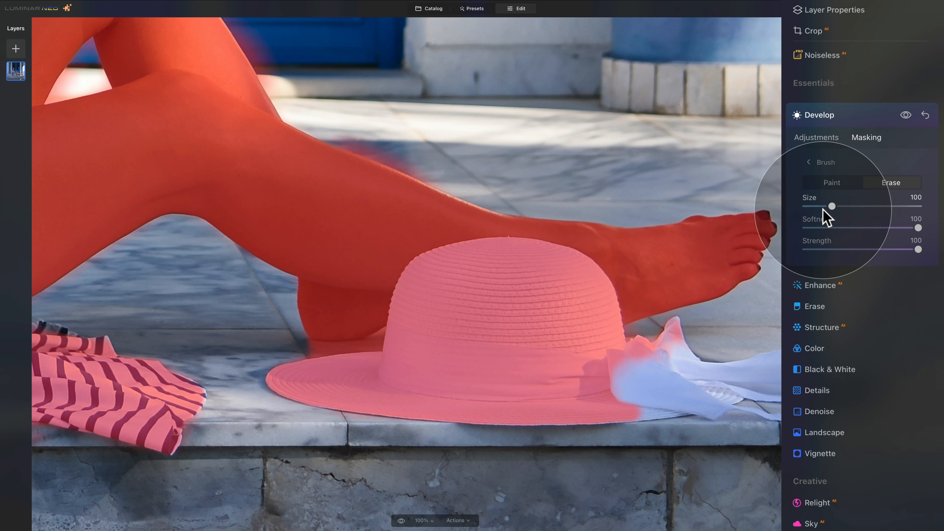
left_click_drag(829, 206, 828, 206)
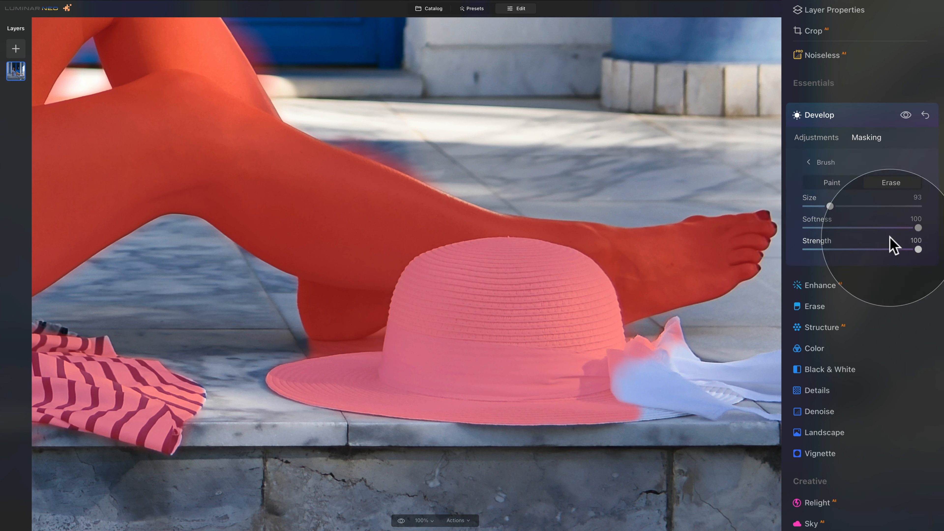
mouse_move(912, 227)
left_mouse_down()
mouse_move(881, 227)
mouse_move(917, 228)
left_mouse_up()
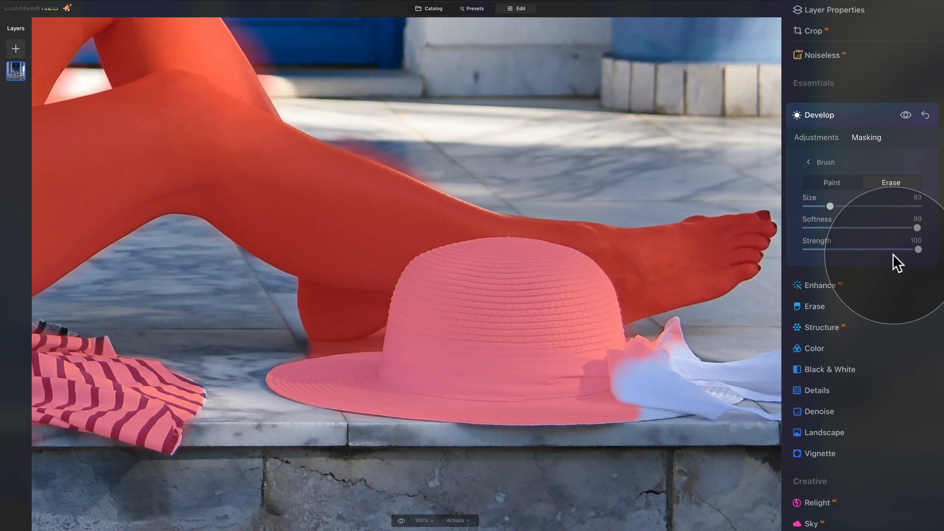
left_click_drag(830, 206, 853, 206)
mouse_move(680, 348)
left_mouse_down()
mouse_move(554, 412)
mouse_move(441, 418)
mouse_move(285, 392)
mouse_move(410, 387)
mouse_move(437, 374)
mouse_move(434, 328)
mouse_move(431, 356)
mouse_move(455, 395)
mouse_move(434, 383)
mouse_move(432, 352)
mouse_move(414, 361)
mouse_move(415, 326)
mouse_move(398, 356)
mouse_move(418, 279)
mouse_move(466, 260)
mouse_move(569, 273)
mouse_move(559, 267)
mouse_move(583, 284)
mouse_move(619, 378)
mouse_move(585, 343)
mouse_move(565, 369)
mouse_move(541, 264)
mouse_move(504, 287)
mouse_move(479, 350)
mouse_move(480, 291)
mouse_move(458, 324)
mouse_move(510, 340)
mouse_move(661, 338)
left_mouse_up()
key("bracketleft")
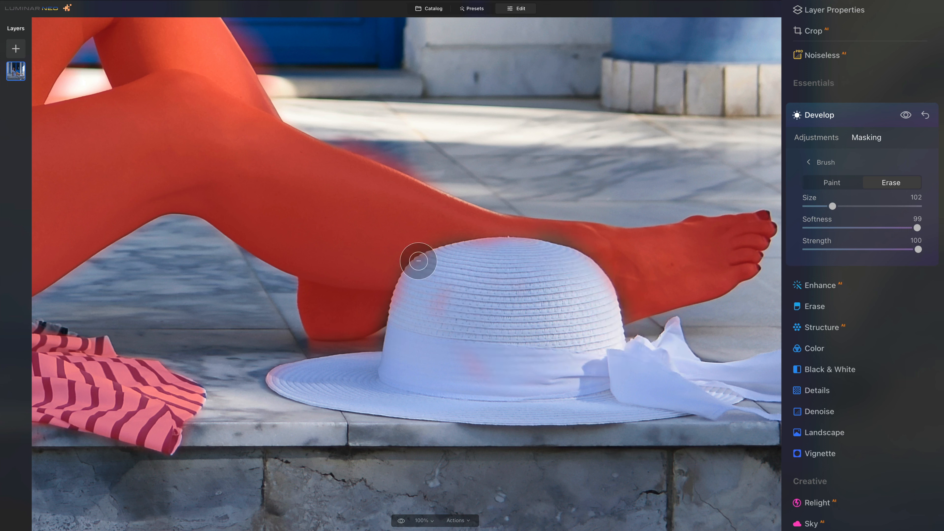
Erase the mask spill along the lower leg and beside the raised knee.
key("space")
mouse_move(360, 126)
left_mouse_down()
mouse_move(554, 209)
mouse_move(611, 268)
left_mouse_up()
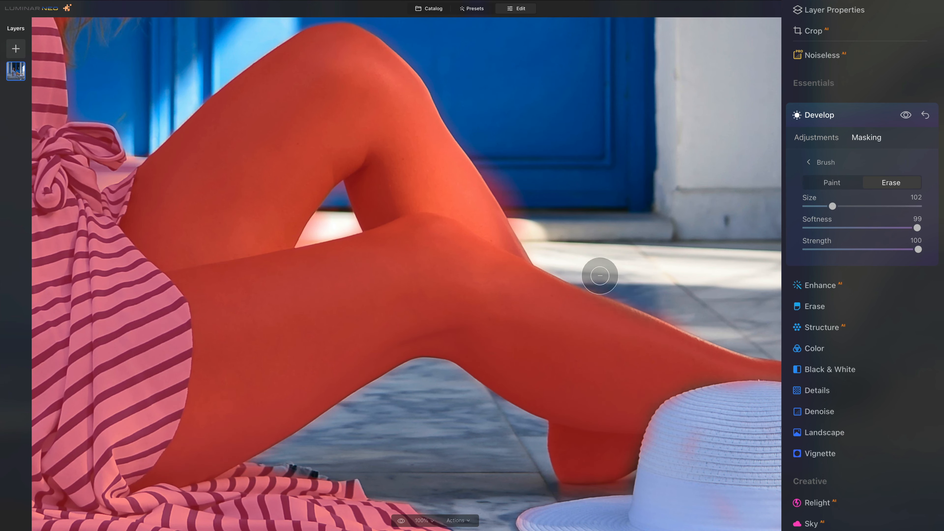
mouse_move(514, 200)
left_mouse_down()
mouse_move(531, 214)
mouse_move(509, 180)
mouse_move(651, 276)
left_mouse_up()
key("space")
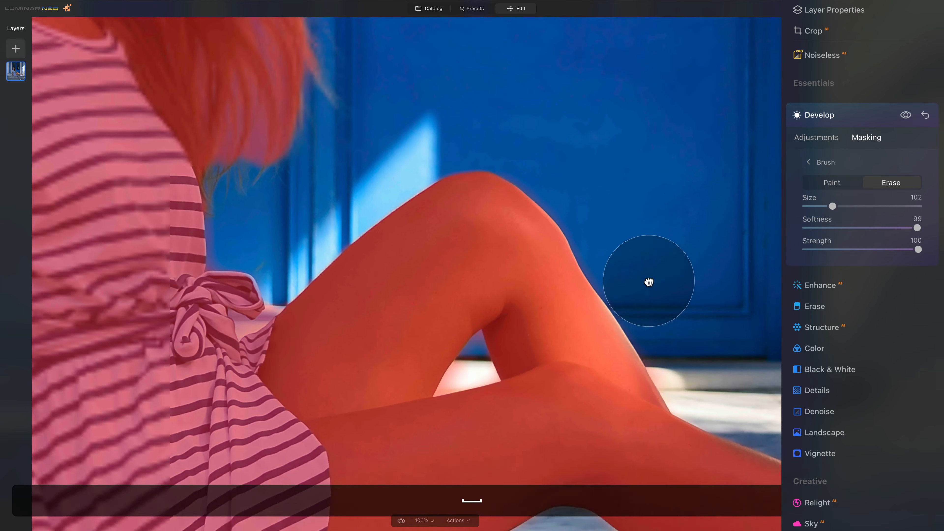
left_click_drag(462, 165, 637, 169)
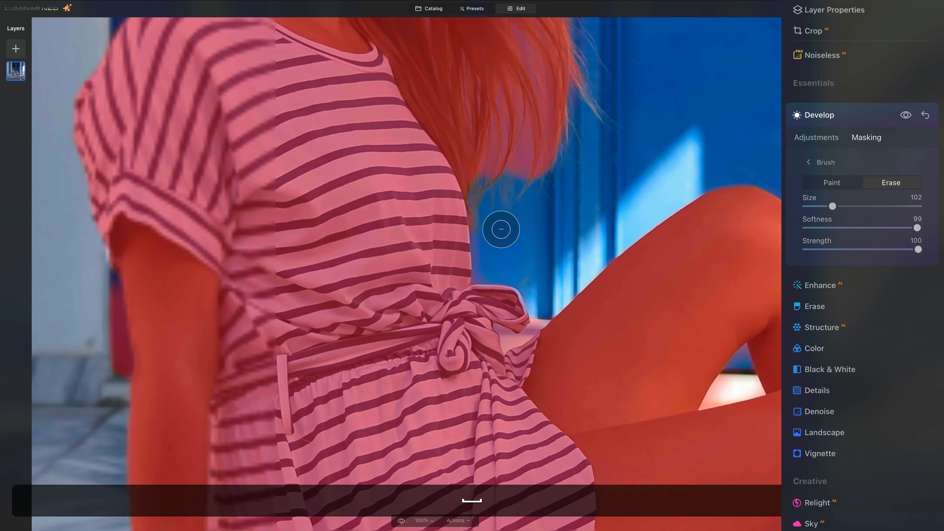
Erase the mask spill on the door around the woman's hair and beside her face.
left_click_drag(499, 228, 527, 407)
left_click_drag(537, 169, 576, 292)
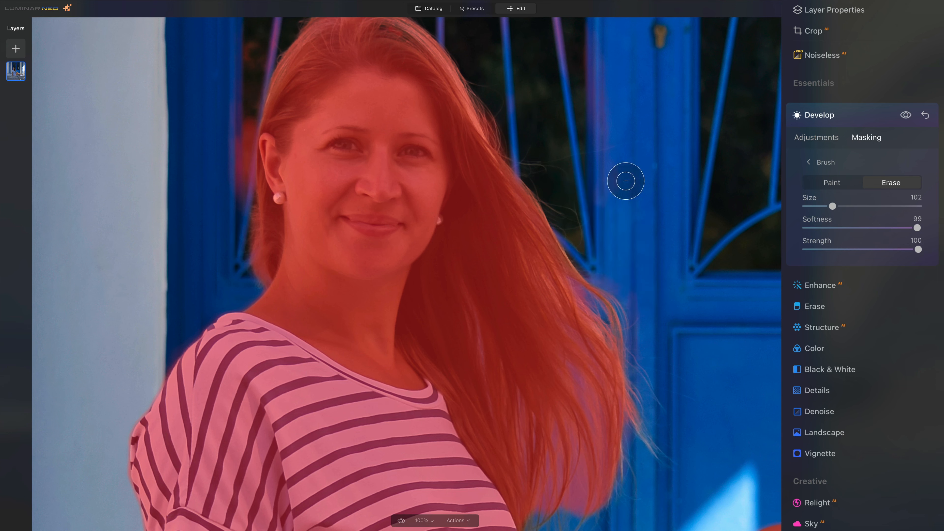
key("space")
left_click_drag(624, 179, 664, 312)
left_click_drag(582, 233, 670, 144)
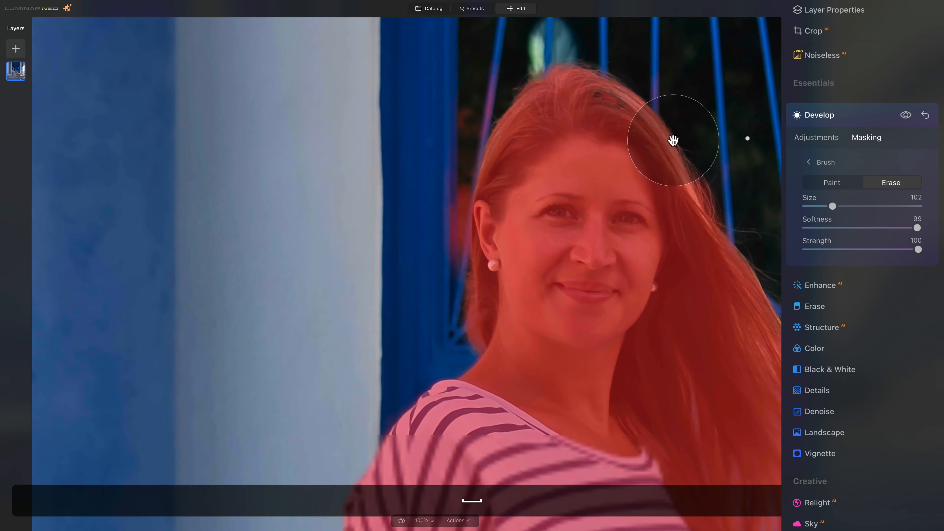
left_click_drag(452, 241, 444, 242)
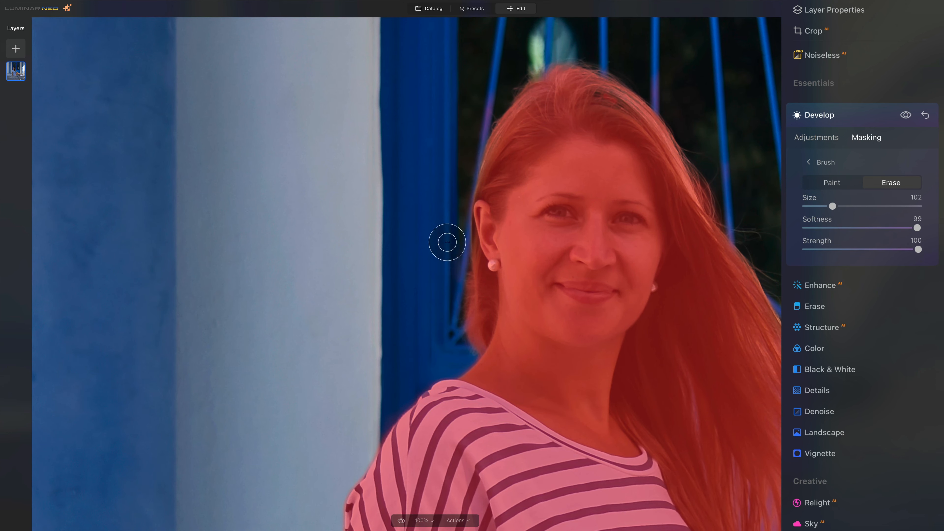
Erase the mask spill between the supporting arm and the dress, and paint the skin behind the wrist back in at brush size 78.
key("space")
mouse_move(467, 379)
left_mouse_down()
mouse_move(547, 247)
mouse_move(524, 134)
left_mouse_up()
scroll(516, 196, "down", 8)
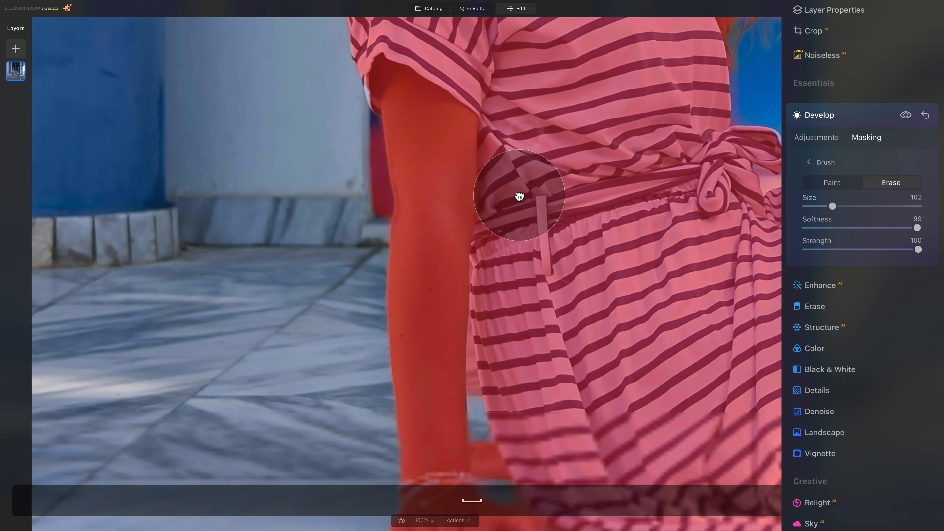
mouse_move(468, 295)
left_mouse_down()
mouse_move(460, 337)
mouse_move(542, 355)
left_mouse_up()
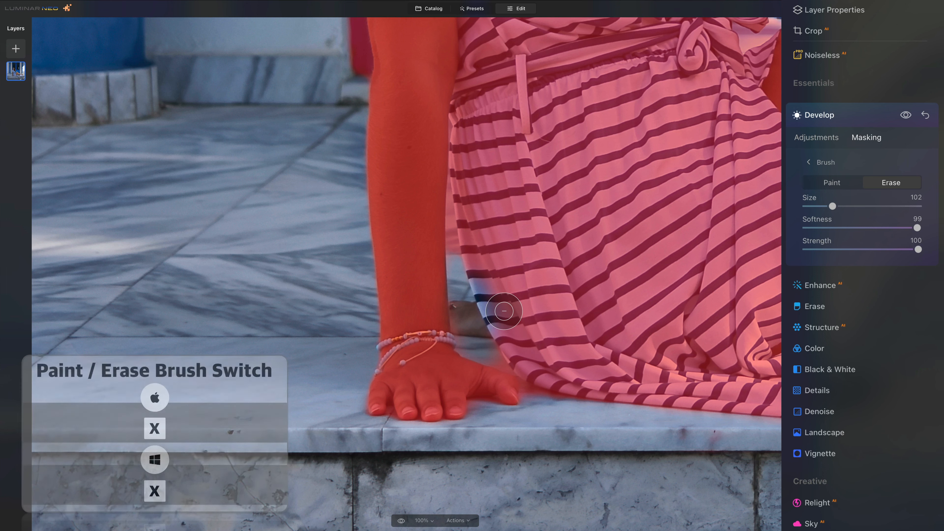
key("x")
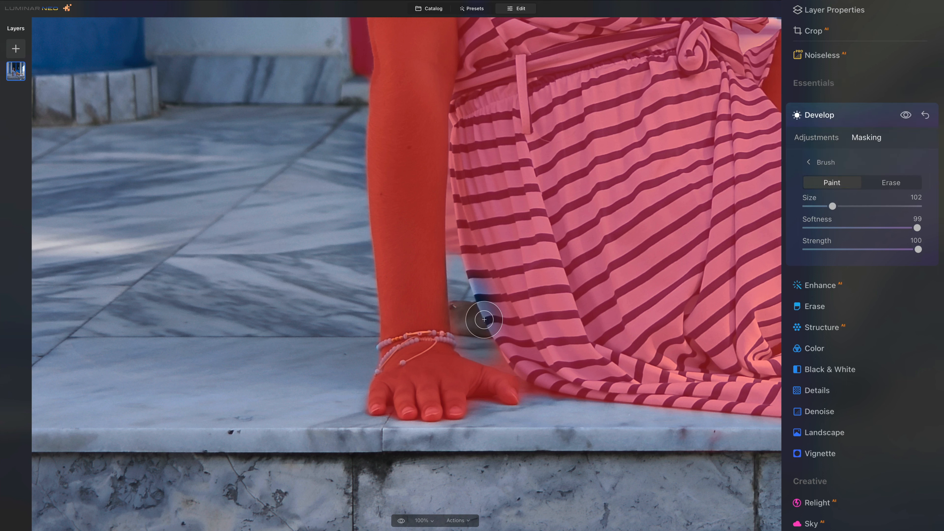
key("bracketleft")
key("bracketleft")
left_click_drag(468, 316, 442, 317)
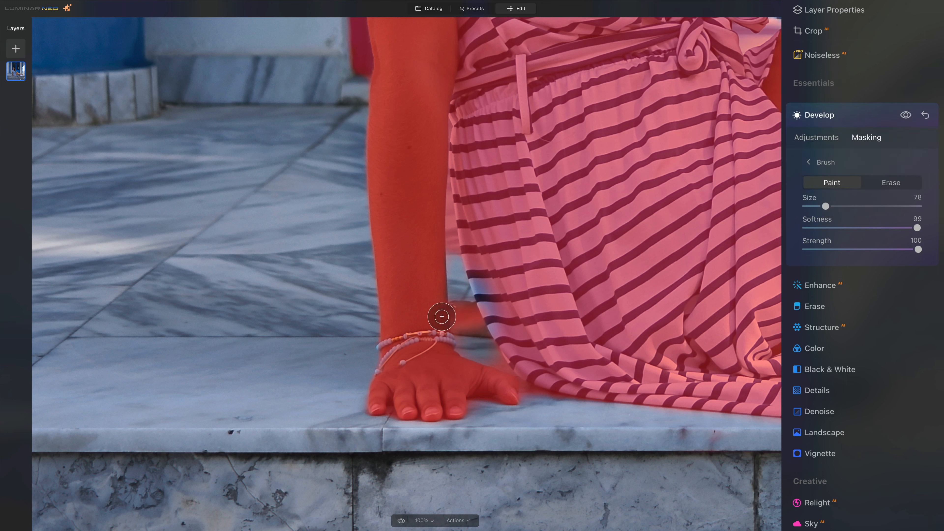
Erase the mask spill between the thumb and the dress hem, and paint the dress edge back into the mask.
key("space")
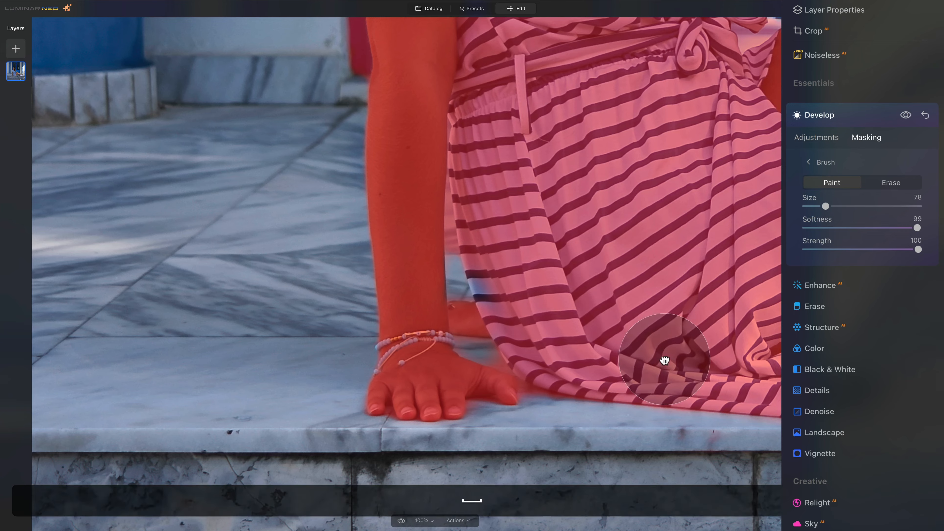
left_click_drag(671, 359, 620, 350)
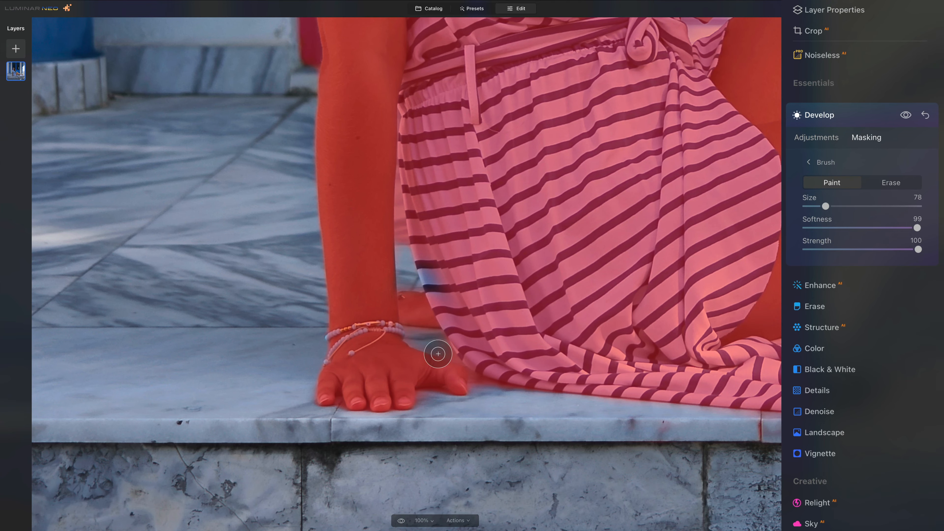
key("x")
left_click_drag(453, 347, 487, 379)
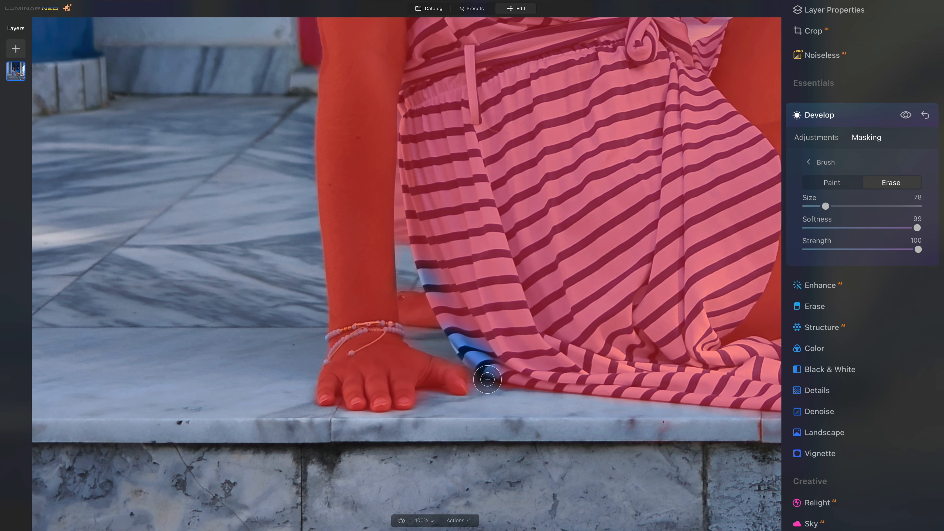
key("x")
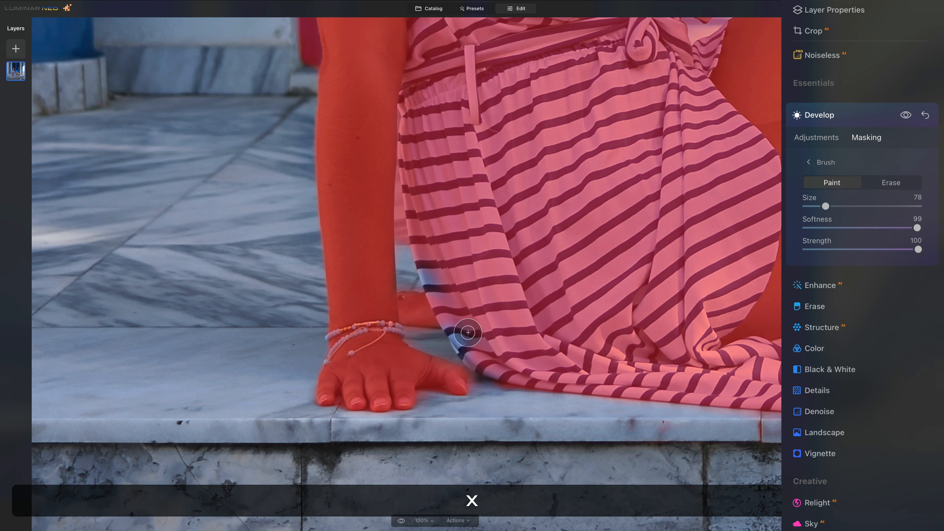
Check the mask edges along the dress, hand and legs, and return to the whole-photo view.
key("space")
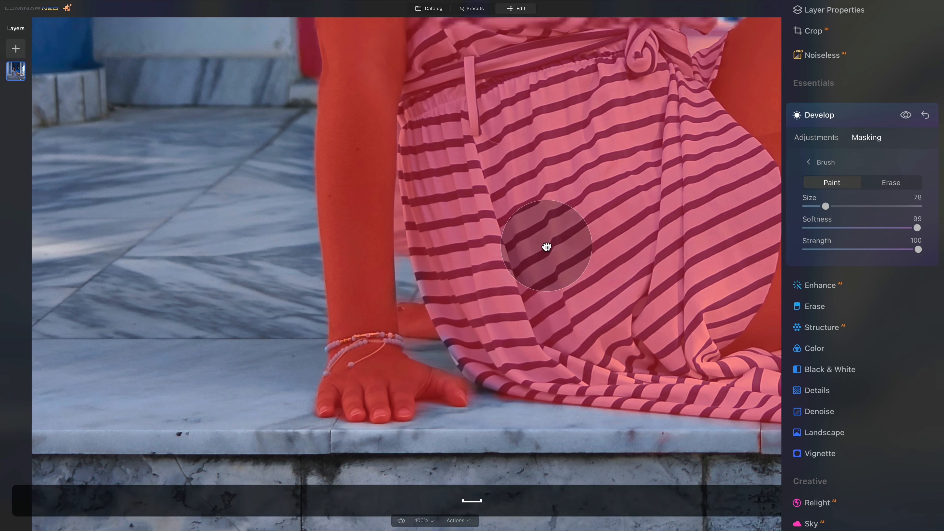
left_click_drag(546, 246, 505, 309)
mouse_move(559, 160)
left_mouse_down()
mouse_move(516, 315)
mouse_move(543, 407)
mouse_move(474, 388)
mouse_move(405, 214)
mouse_move(459, 320)
mouse_move(484, 173)
left_mouse_up()
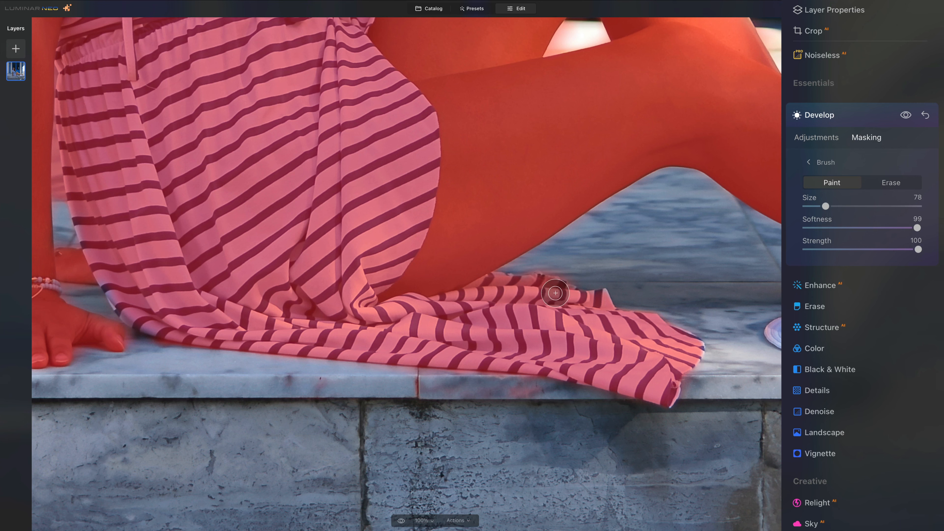
left_click_drag(432, 358, 616, 382)
left_click_drag(266, 339, 417, 375)
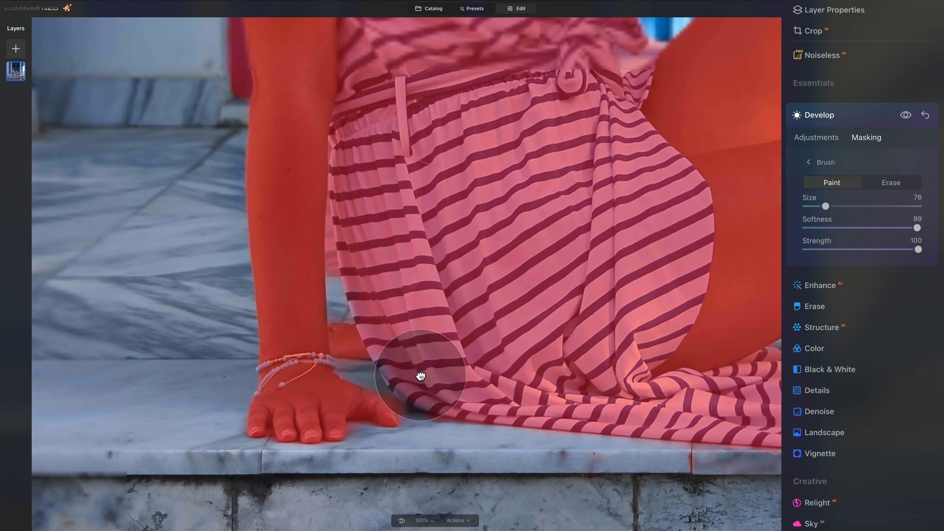
left_click_drag(525, 158, 392, 274)
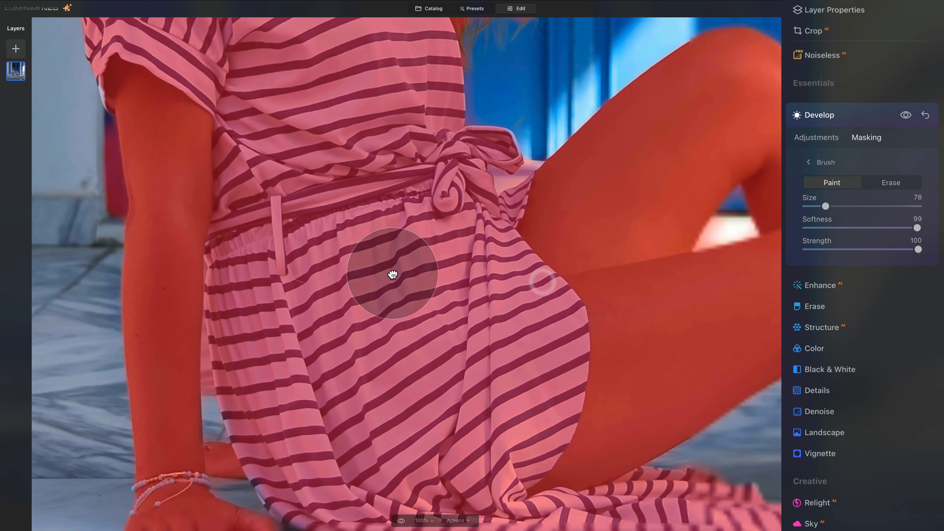
key("space")
left_click(527, 318)
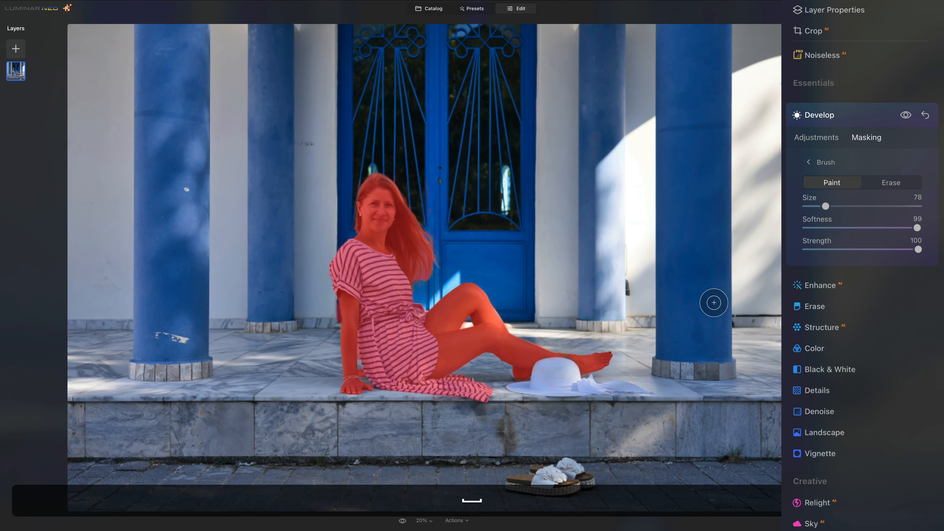
Finish the mask brushing and raise the masked Develop adjustment's Vibrance to 44.
left_click(821, 163)
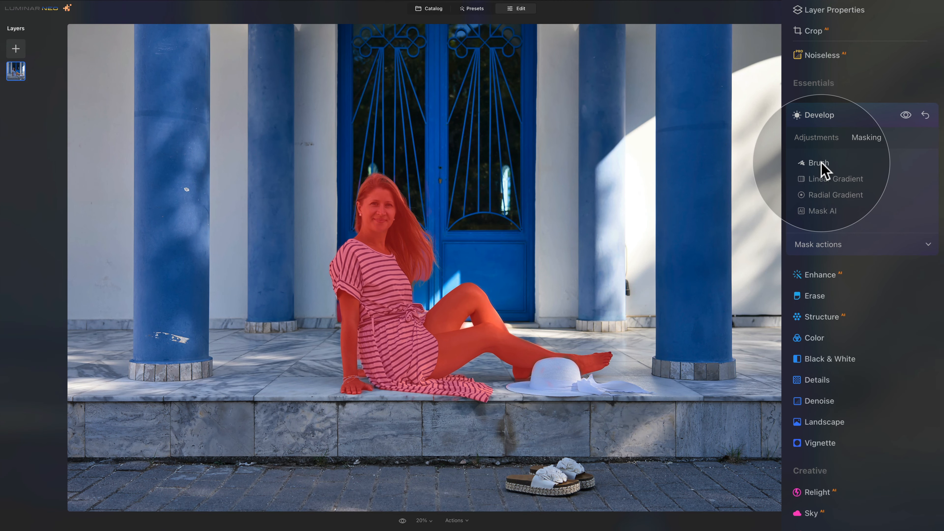
left_click(832, 138)
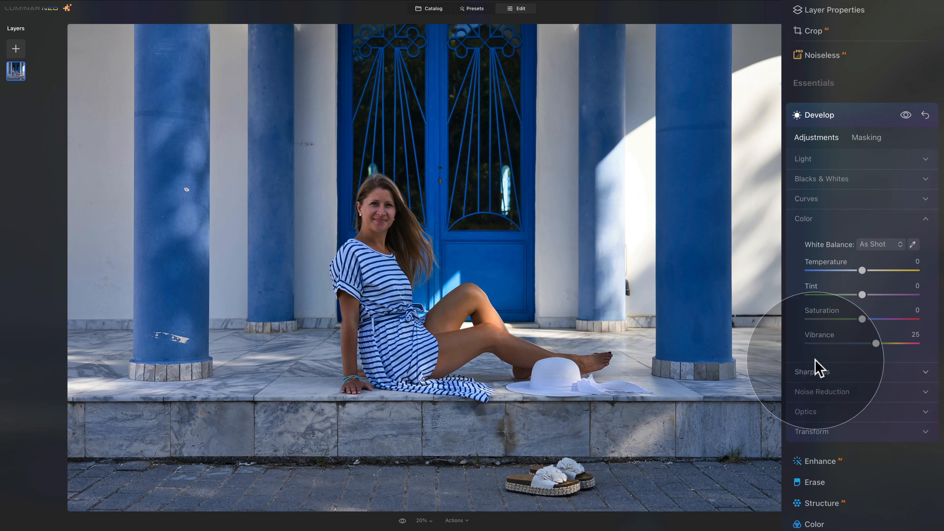
left_click_drag(849, 336, 886, 347)
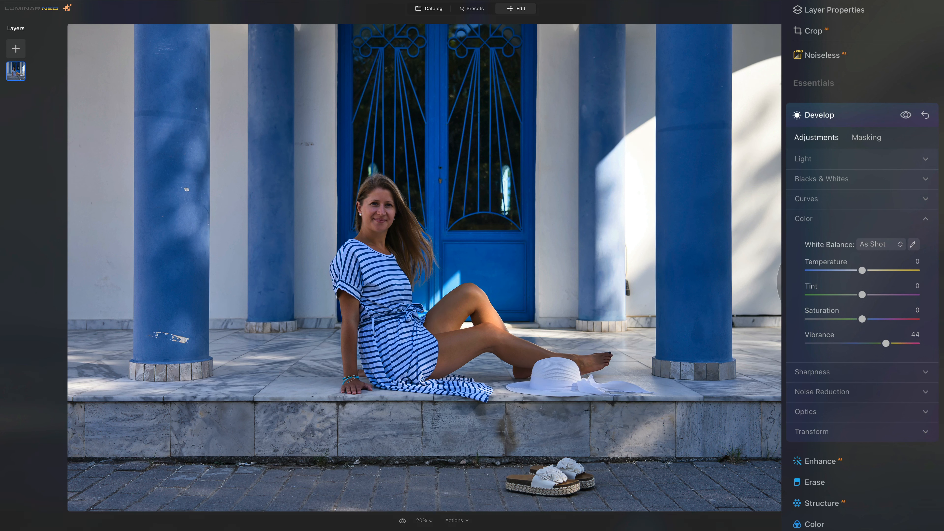
Reset the Develop adjustment's Vibrance to 0 and close the Develop settings.
double_click(816, 336)
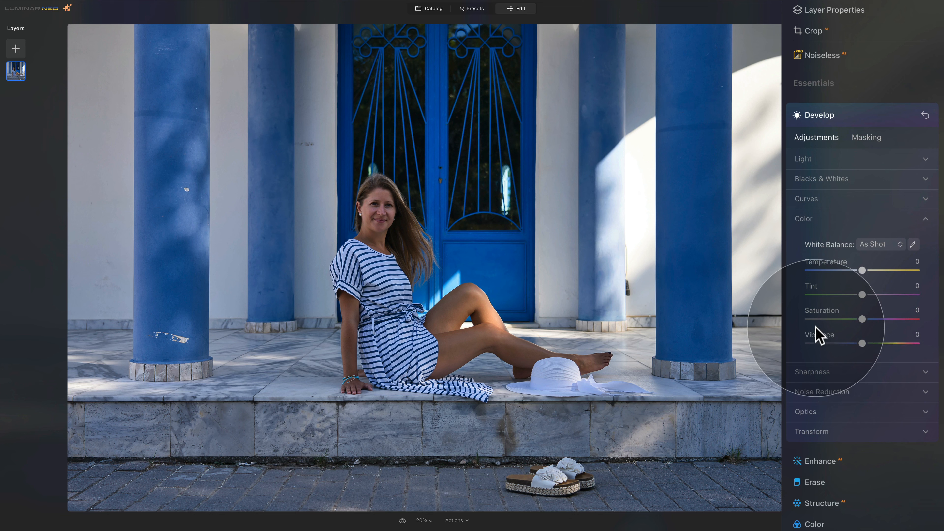
left_click(830, 218)
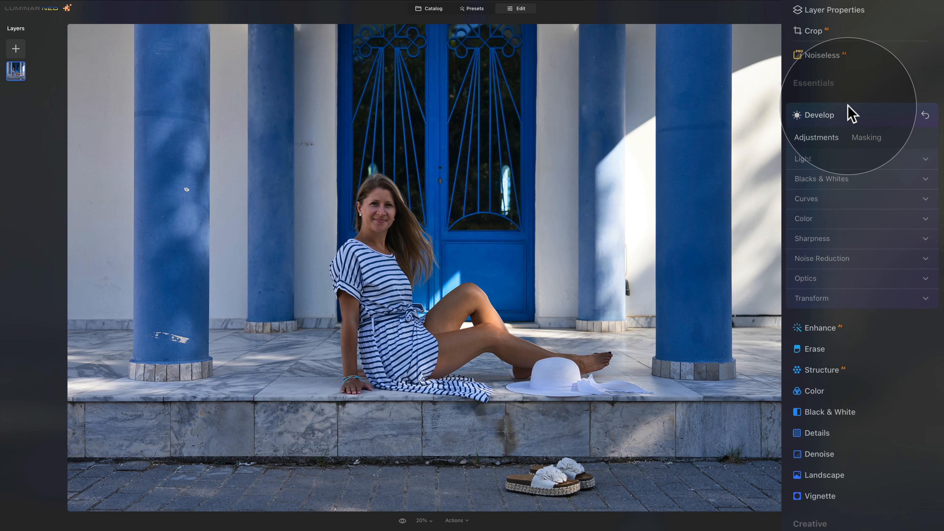
left_click(852, 114)
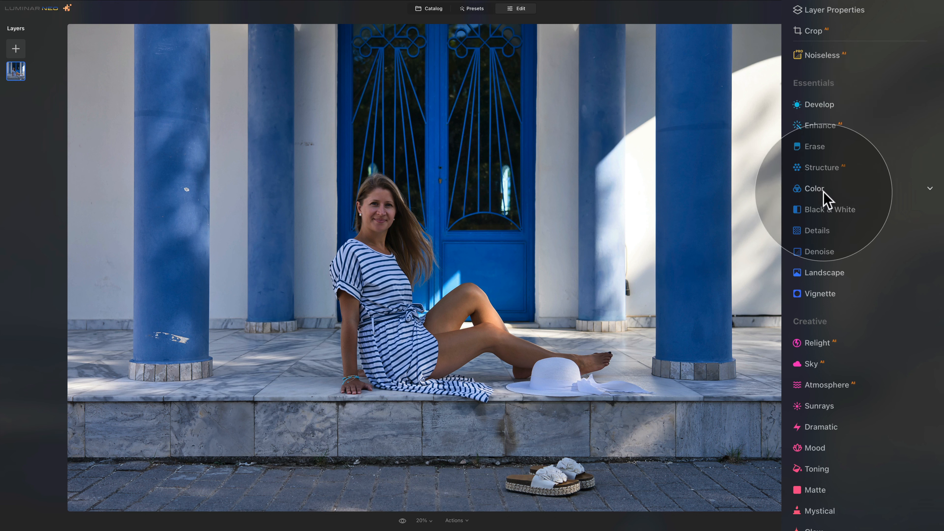
Open the Color adjustment's HSL settings and view the available Hue, Saturation and Luminance modes.
left_click(815, 191)
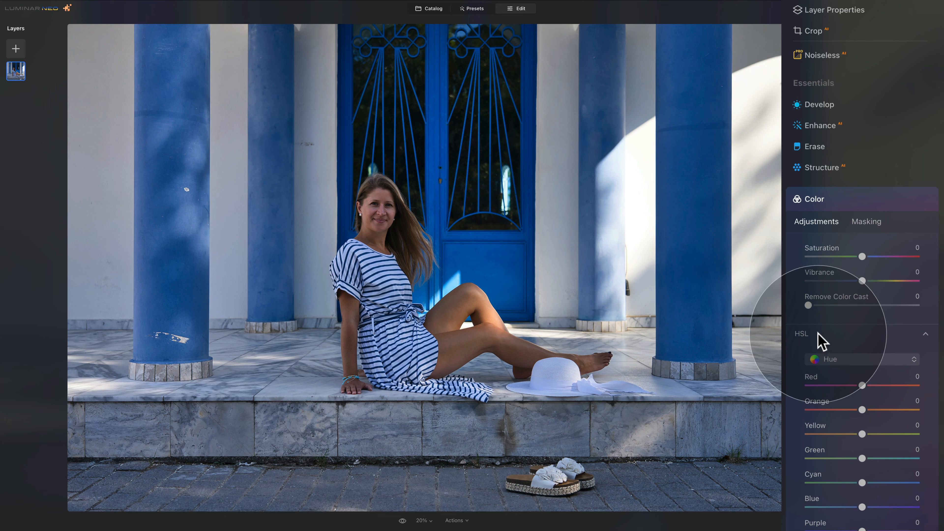
left_click(810, 337)
left_click(805, 335)
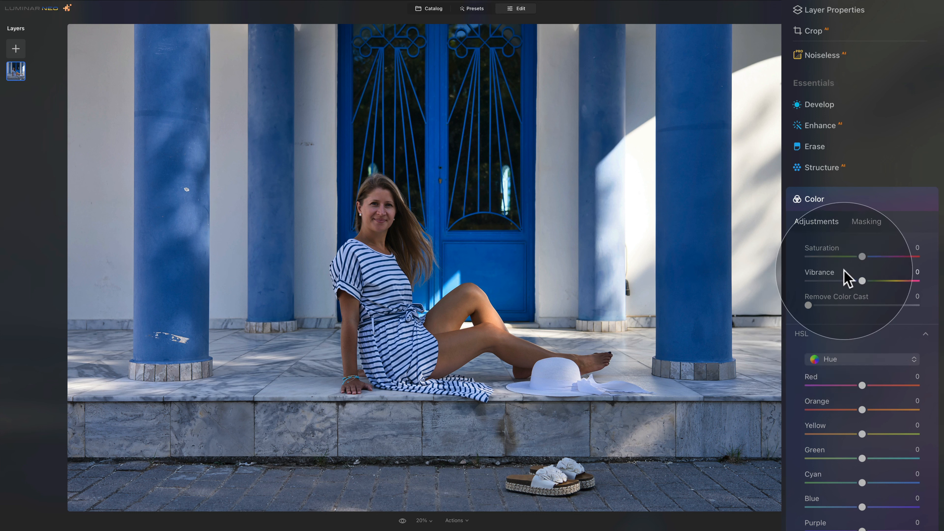
scroll(842, 276, "down", 3)
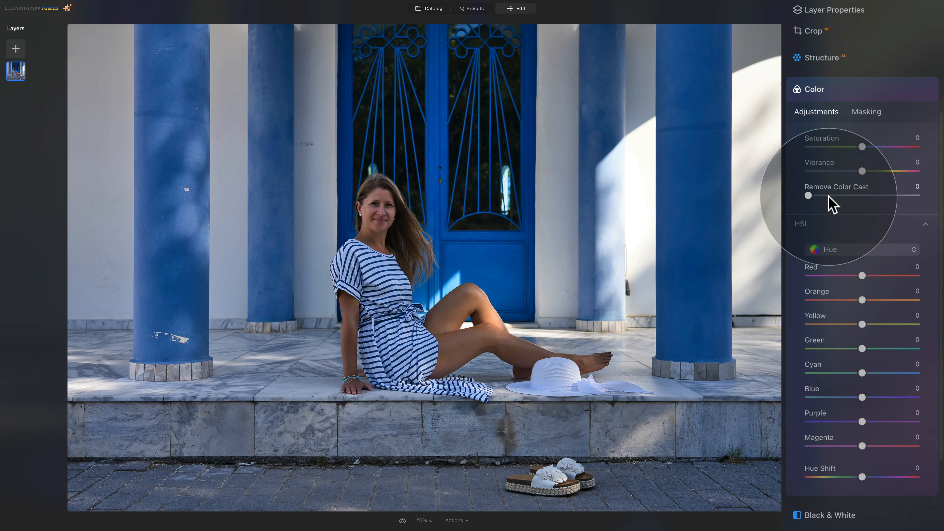
left_click(882, 250)
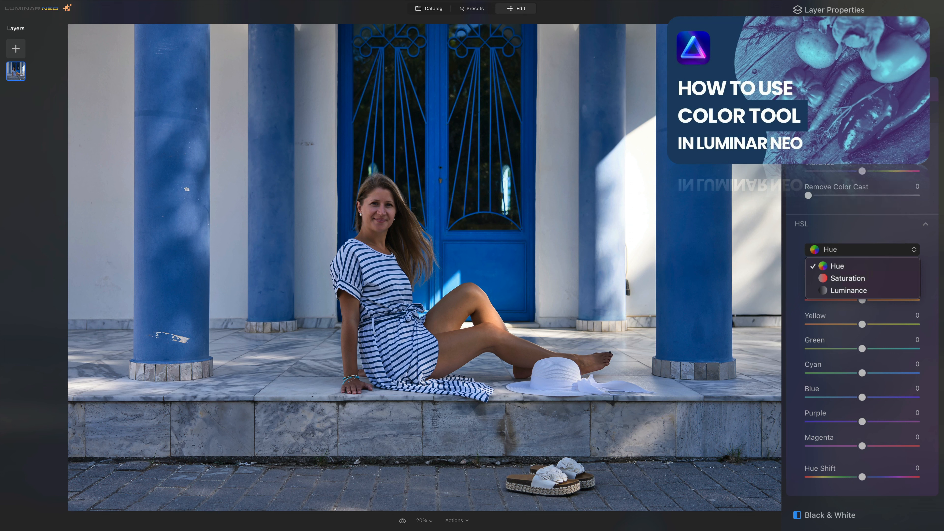
left_click(850, 229)
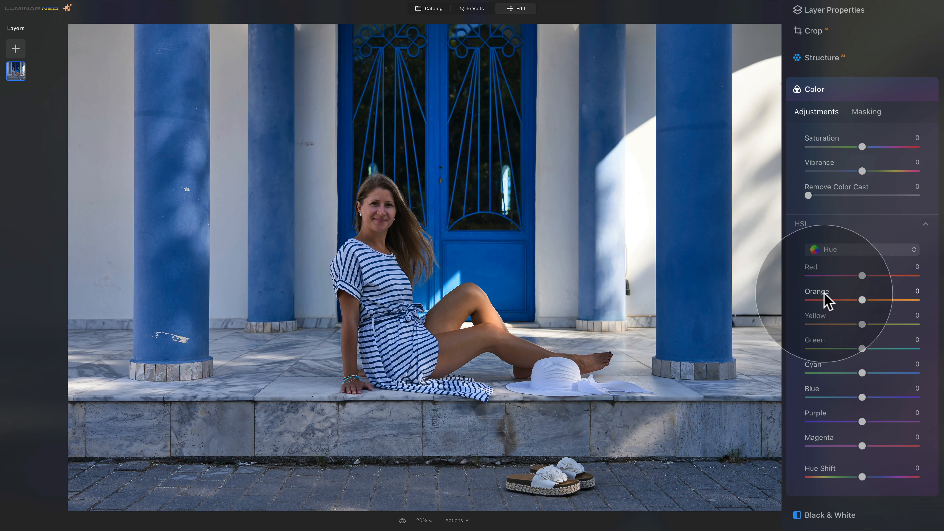
Try the HSL Orange hue at -100 and at 100 on the woman's skin, resetting it to 0 each time.
left_click(422, 521)
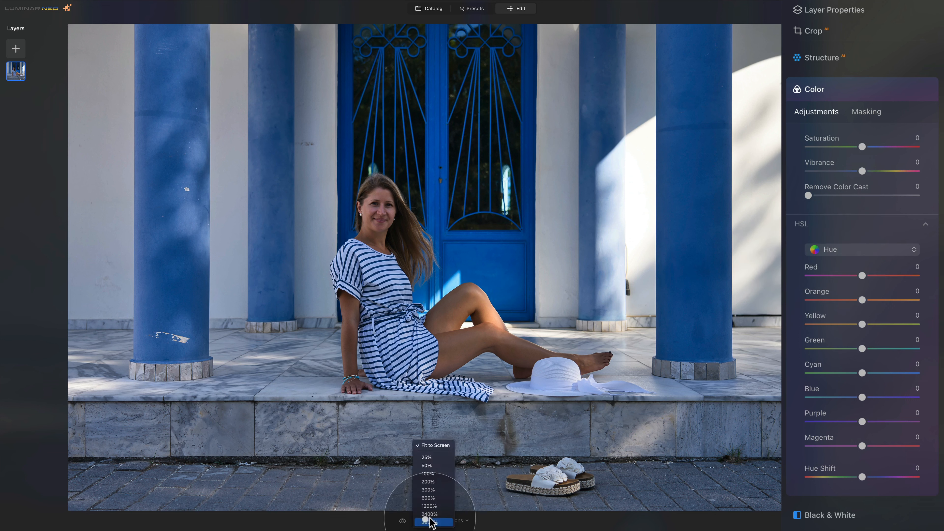
left_click(438, 466)
left_click_drag(379, 220, 463, 179)
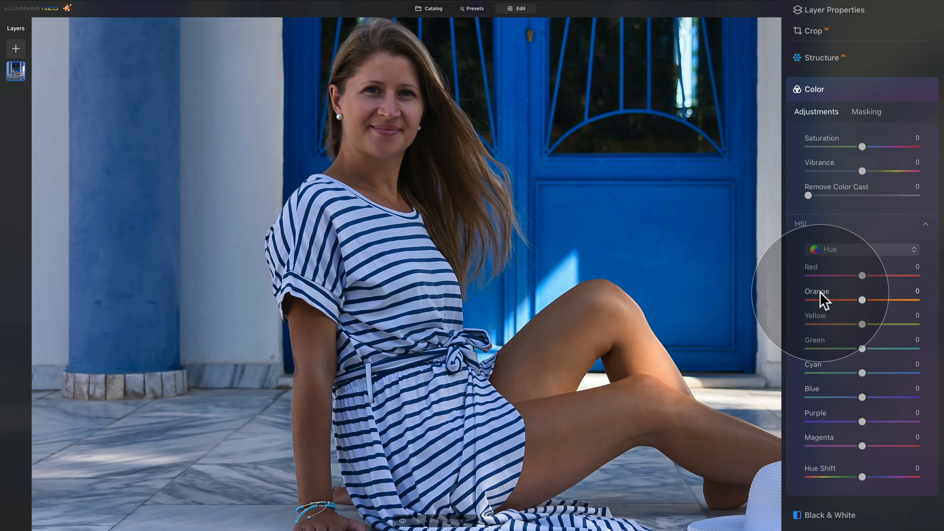
left_click_drag(862, 300, 808, 299)
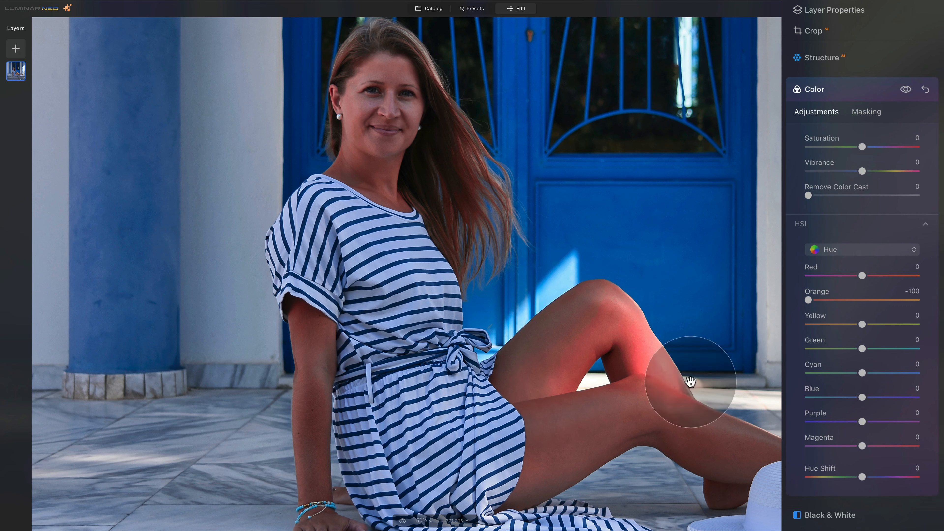
double_click(823, 295)
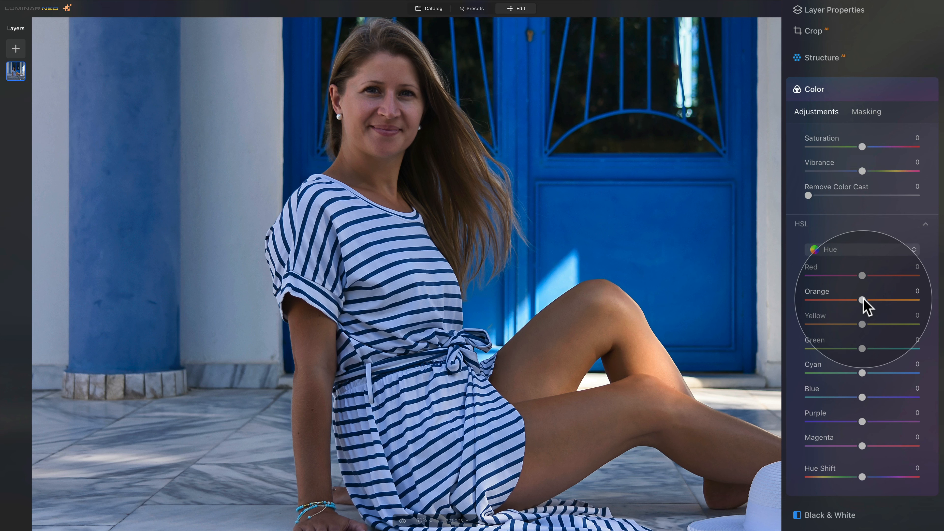
left_click_drag(861, 300, 915, 299)
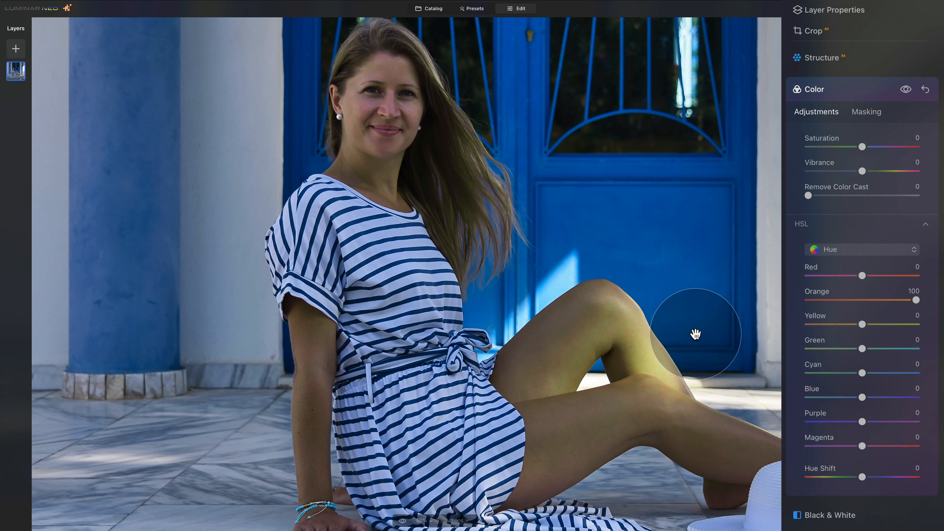
double_click(821, 299)
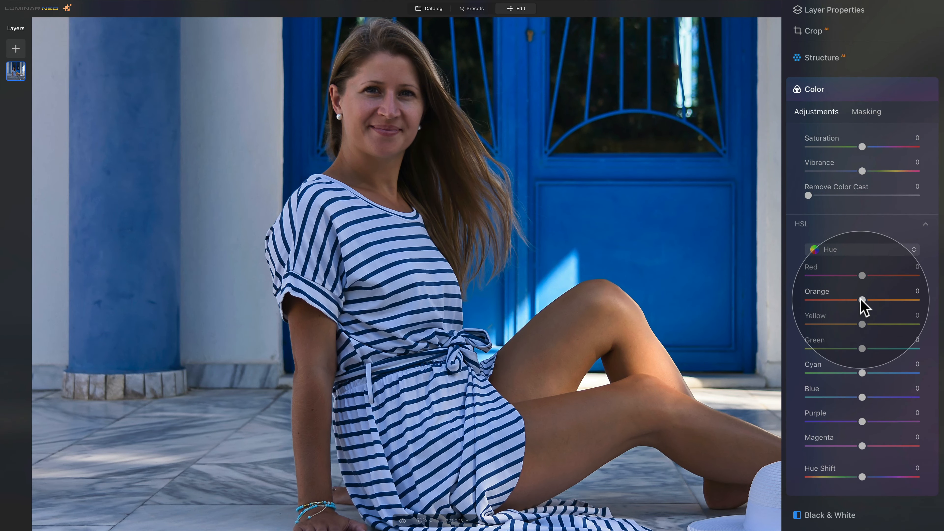
Compare the Orange hue's two extremes once more and set it to -4 for the skin.
left_click_drag(863, 302, 817, 305)
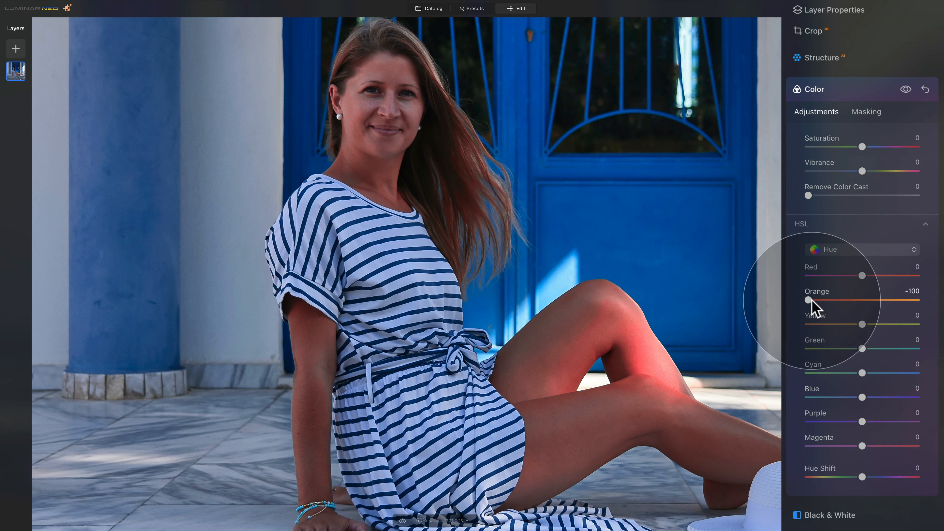
left_click_drag(809, 300, 916, 301)
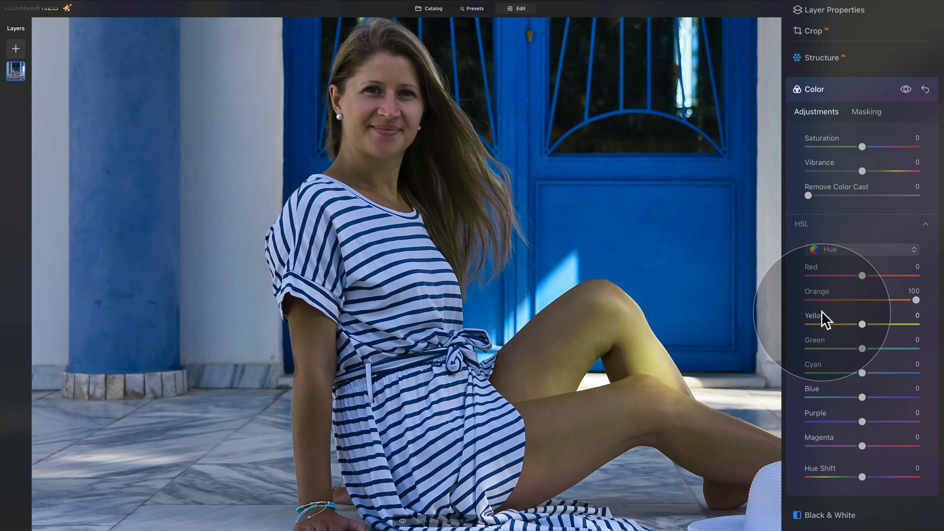
double_click(819, 293)
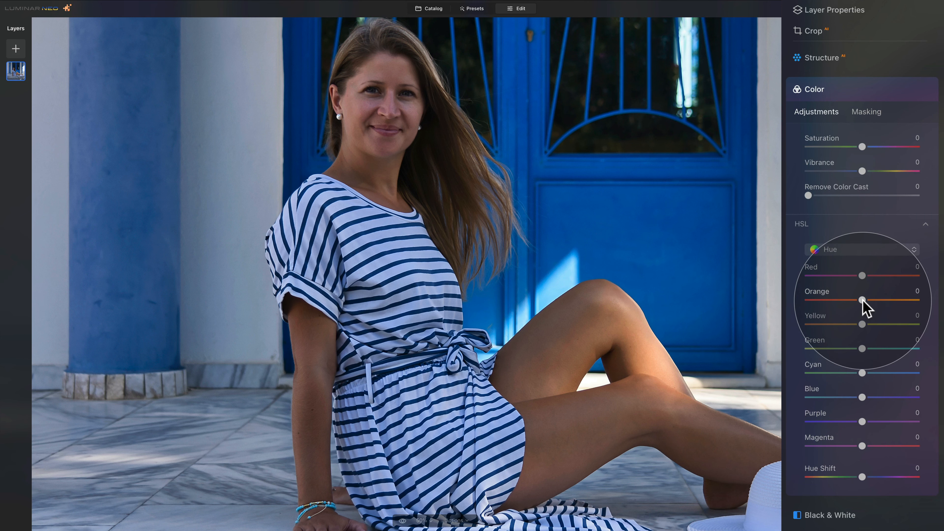
left_click_drag(863, 300, 859, 301)
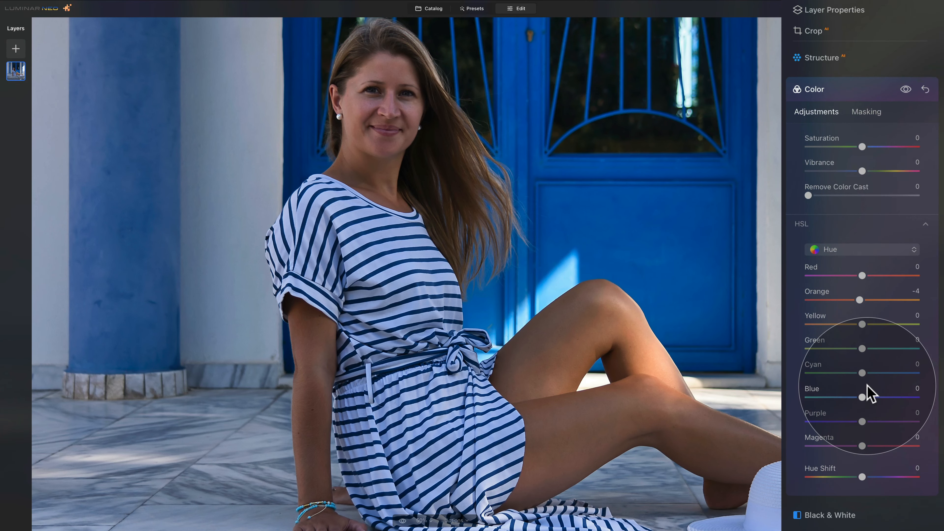
Switch HSL to Saturation, test Orange at -100 and 100, and set the Orange saturation to 10.
left_click(841, 255)
left_click(858, 278)
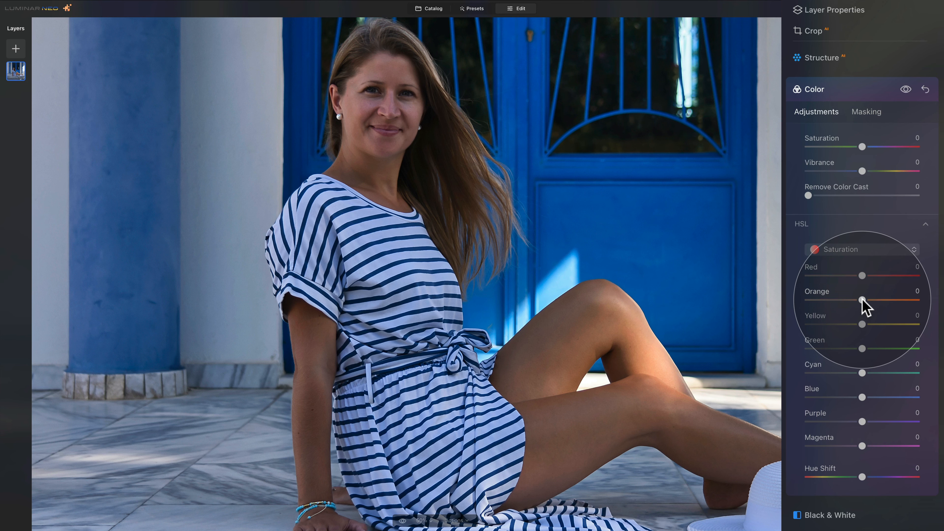
left_click_drag(862, 300, 808, 300)
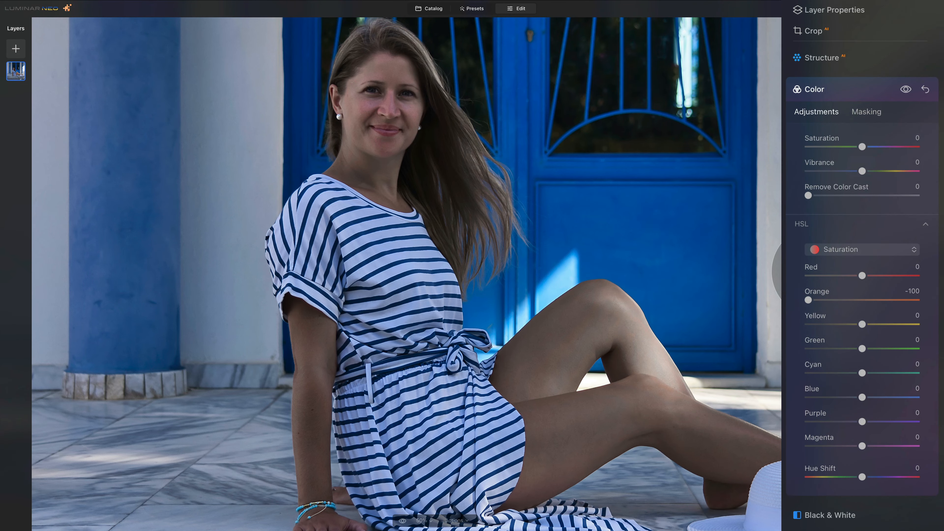
left_click_drag(810, 299, 915, 300)
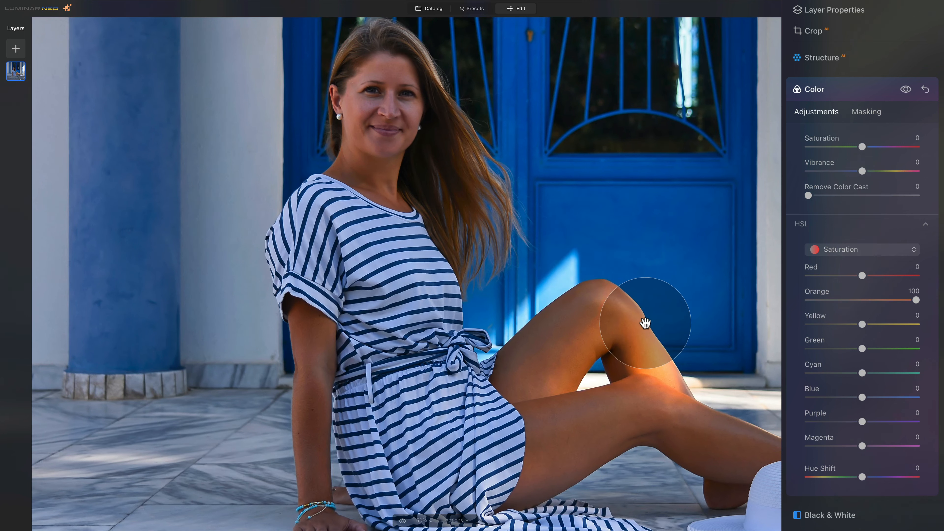
double_click(823, 299)
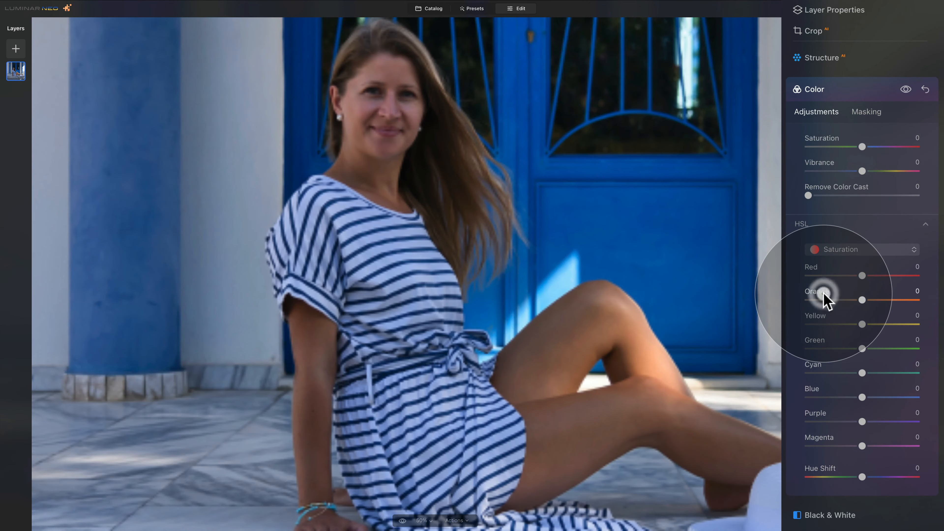
left_click_drag(862, 300, 868, 300)
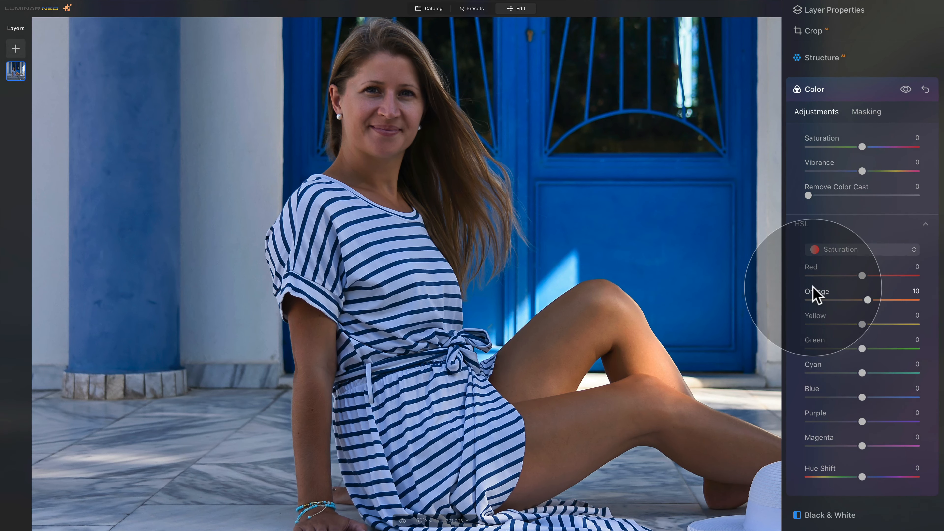
Switch HSL to Luminance, test Orange at 100 and -100, and set the Orange luminance to -10.
left_click(866, 252)
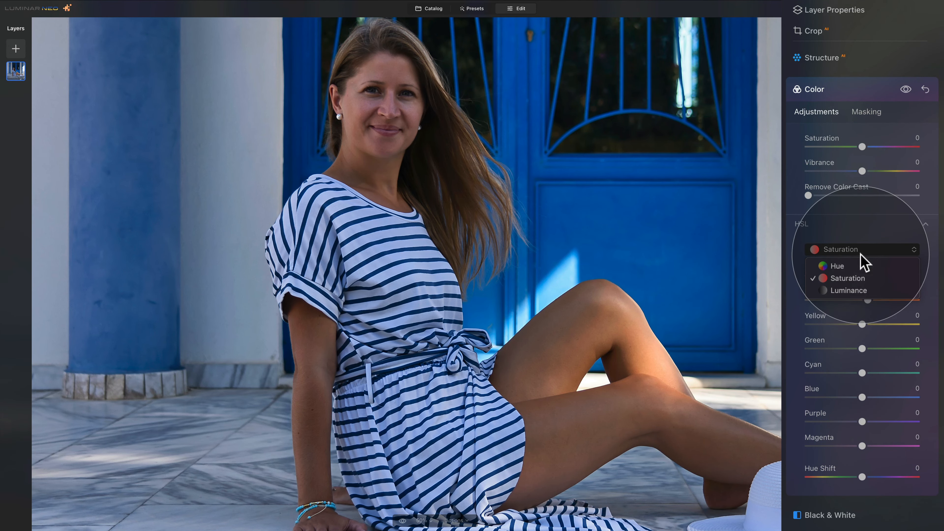
left_click(881, 290)
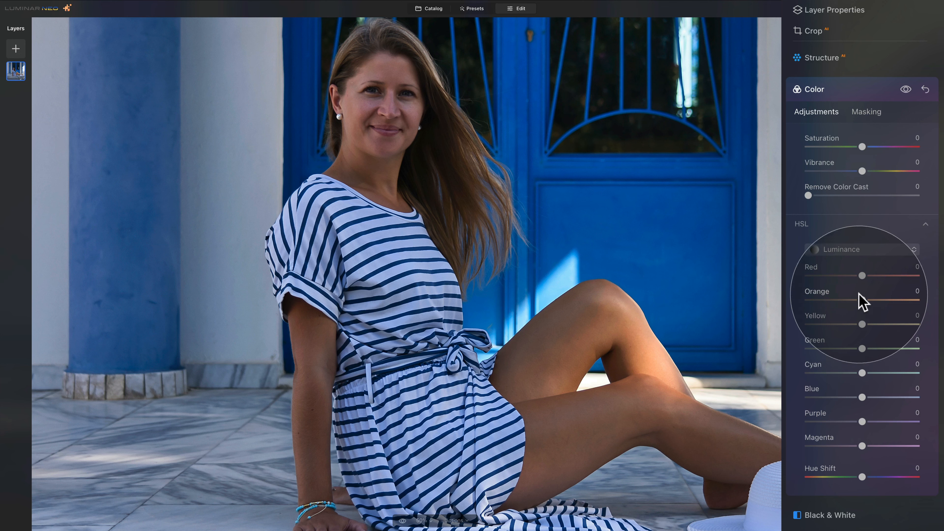
left_click_drag(862, 300, 938, 313)
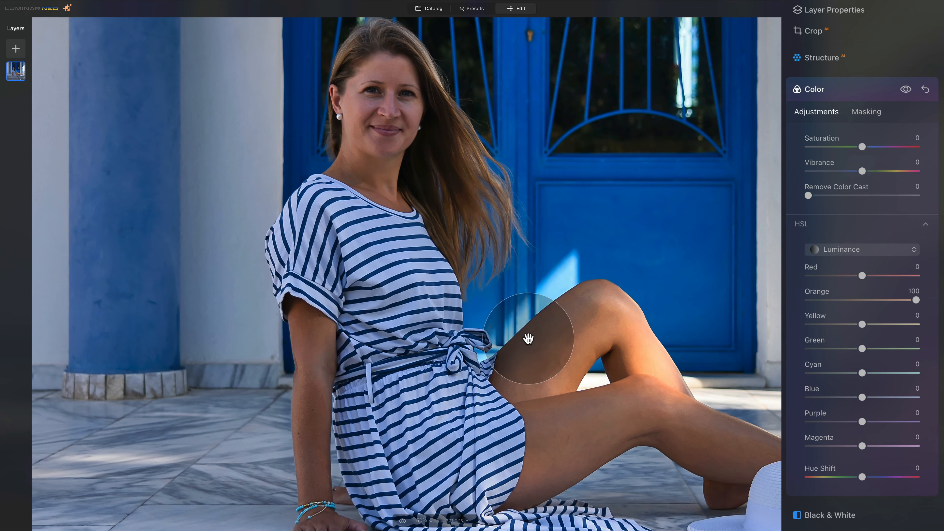
left_click_drag(914, 301, 807, 299)
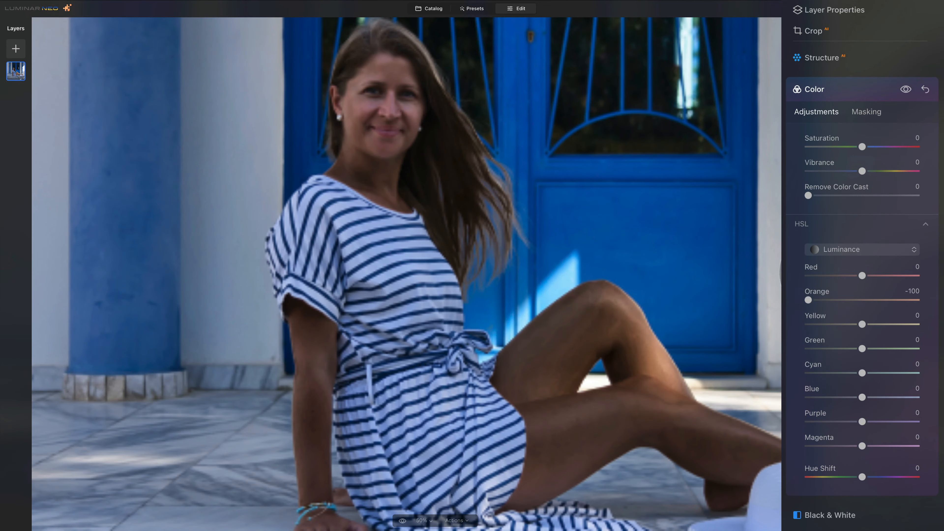
left_click_drag(809, 300, 822, 297)
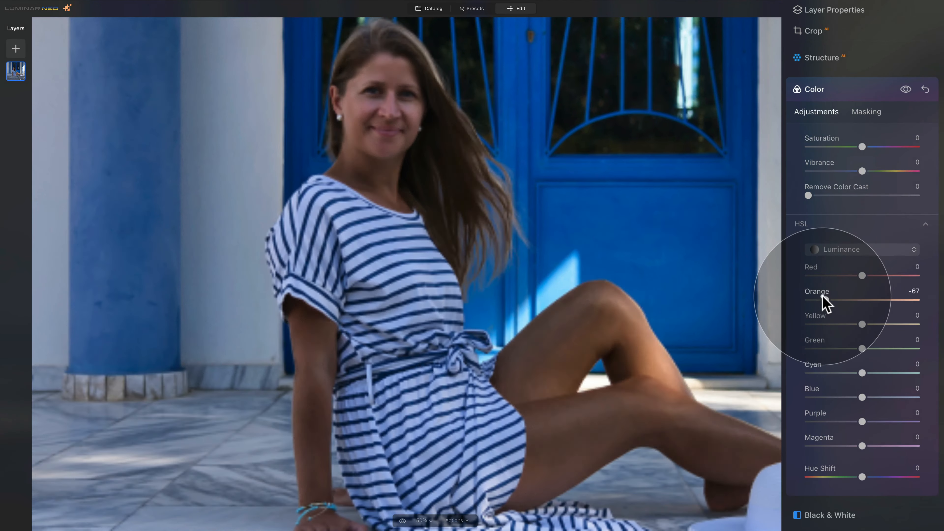
double_click(822, 297)
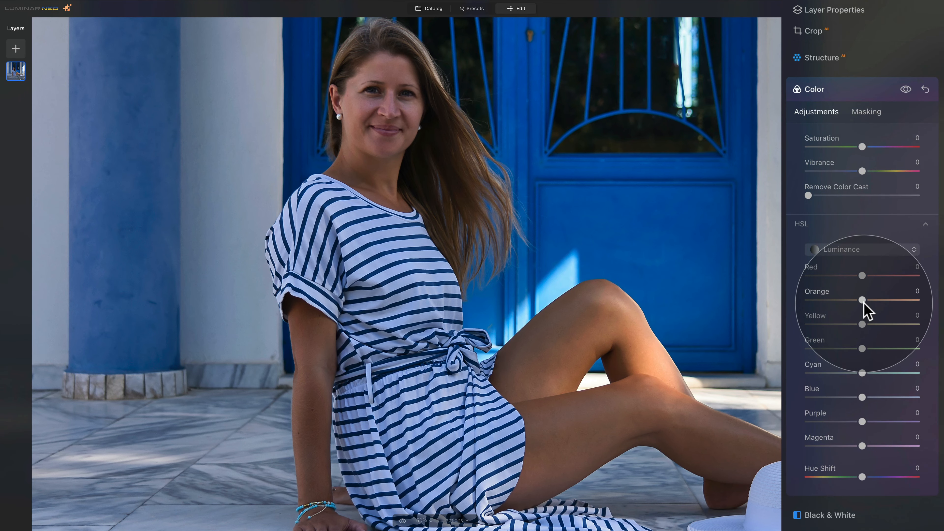
left_click_drag(862, 300, 857, 300)
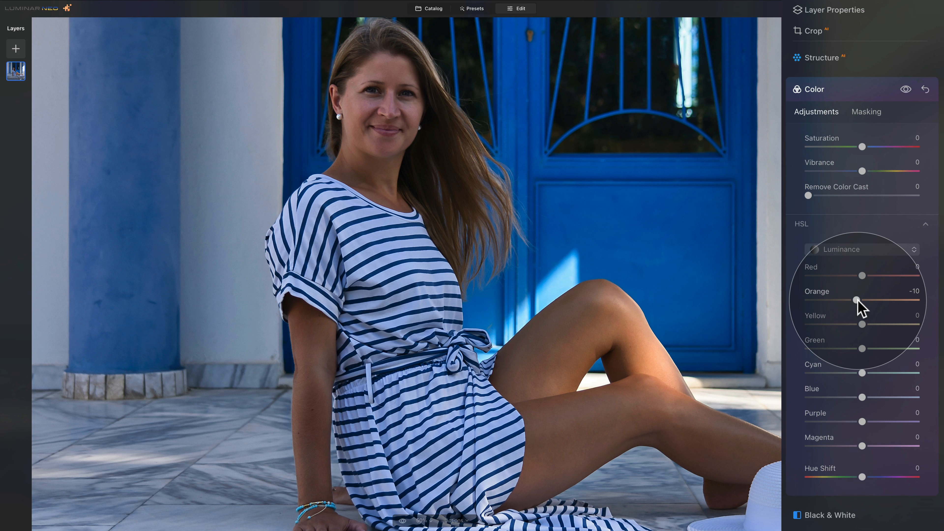
Return HSL to Saturation, try lowering Red to -75 and reducing Yellow, and reset both to 0.
left_click(849, 250)
left_click(857, 277)
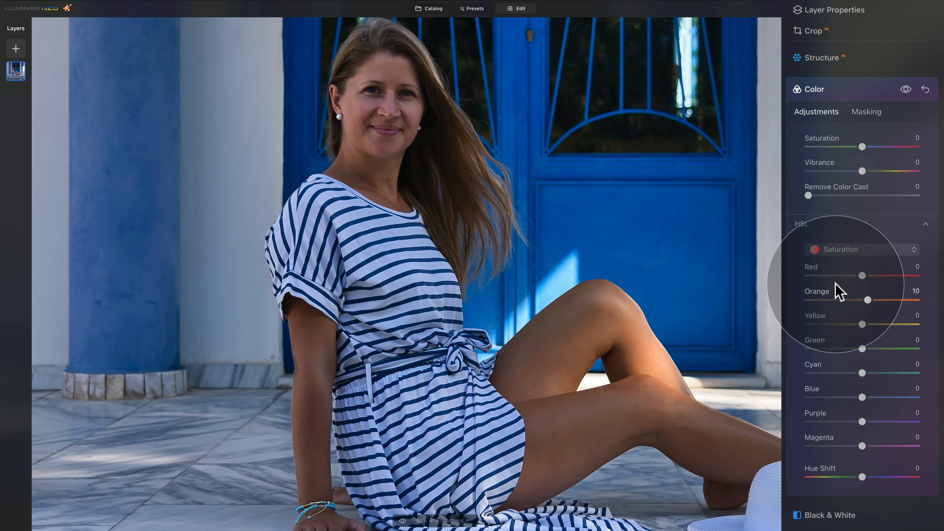
left_click_drag(859, 279, 818, 271)
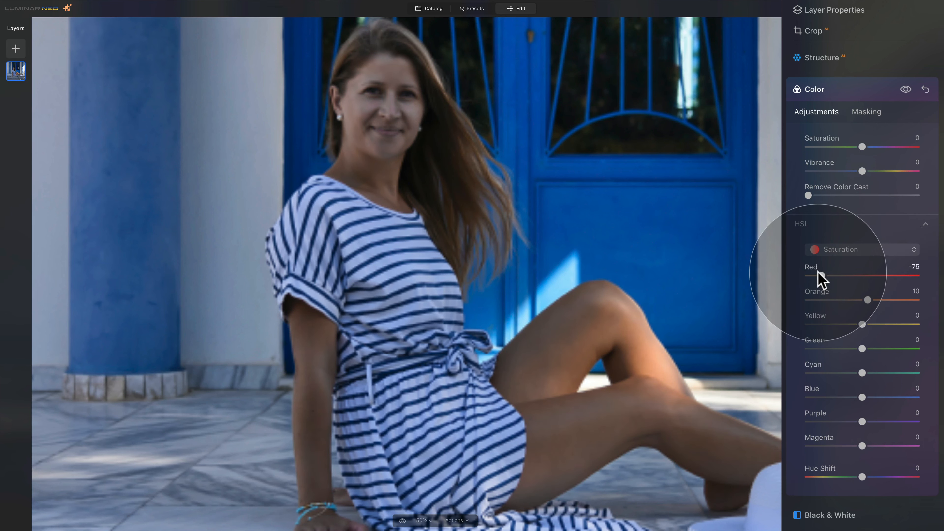
double_click(816, 269)
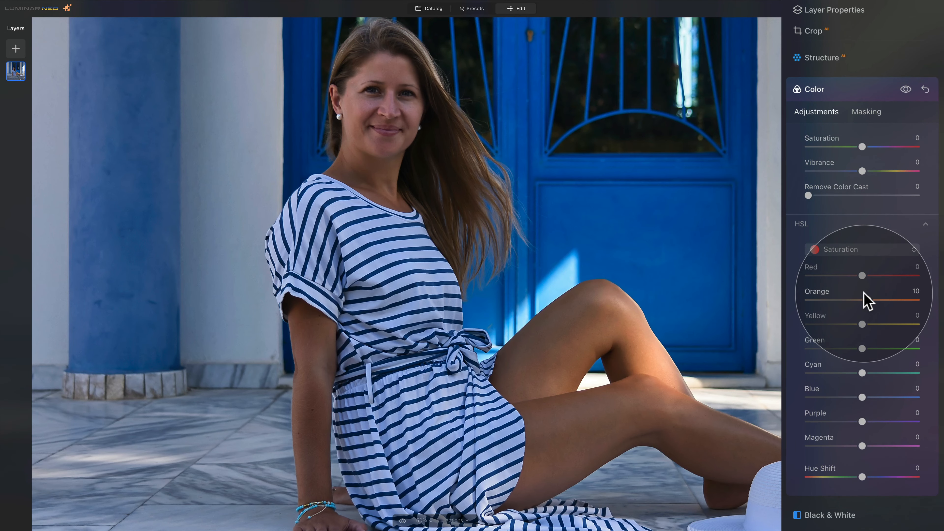
left_click_drag(861, 323, 826, 343)
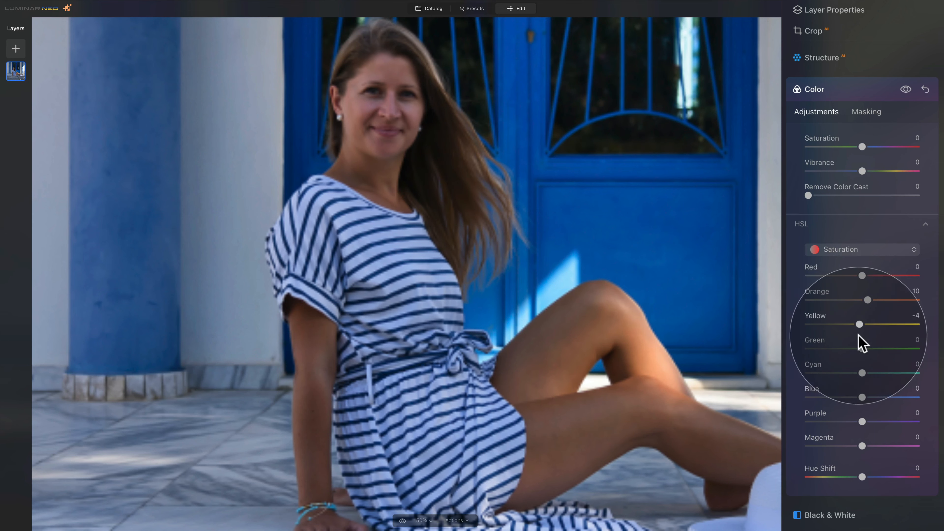
double_click(816, 325)
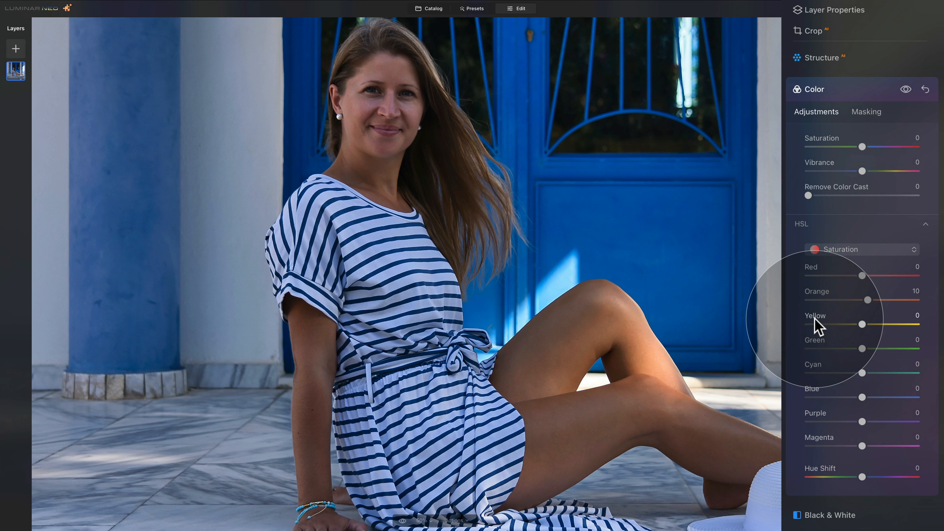
Switch HSL to Hue, test Red at -36 and 27, and reset the Red hue to 0.
left_click(851, 250)
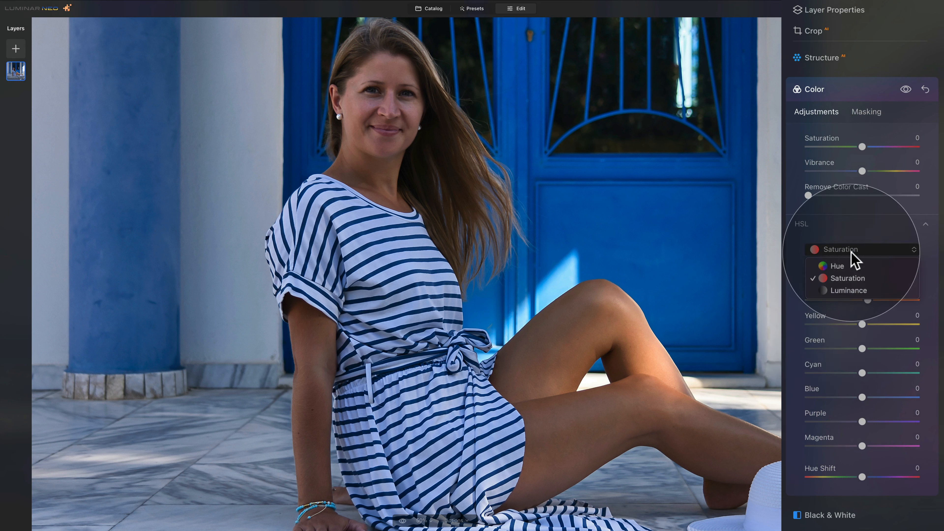
left_click(853, 266)
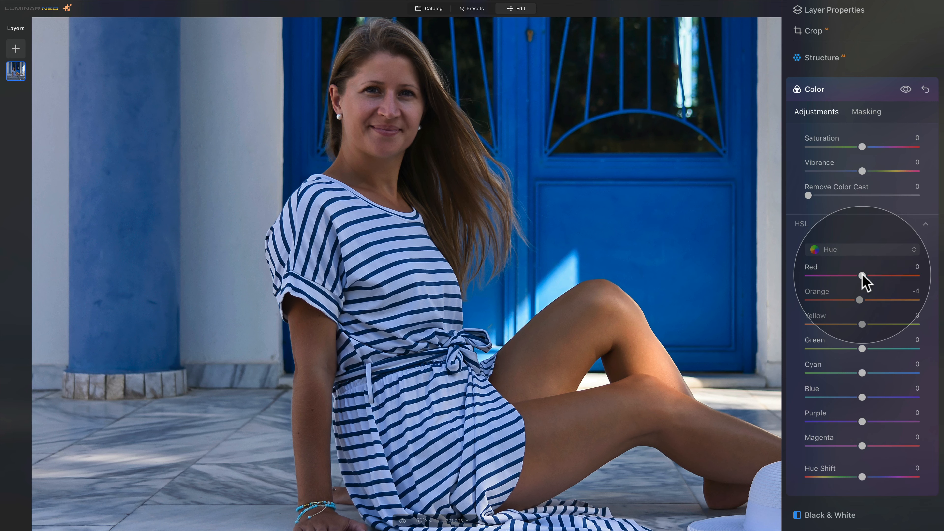
left_click_drag(861, 275, 843, 275)
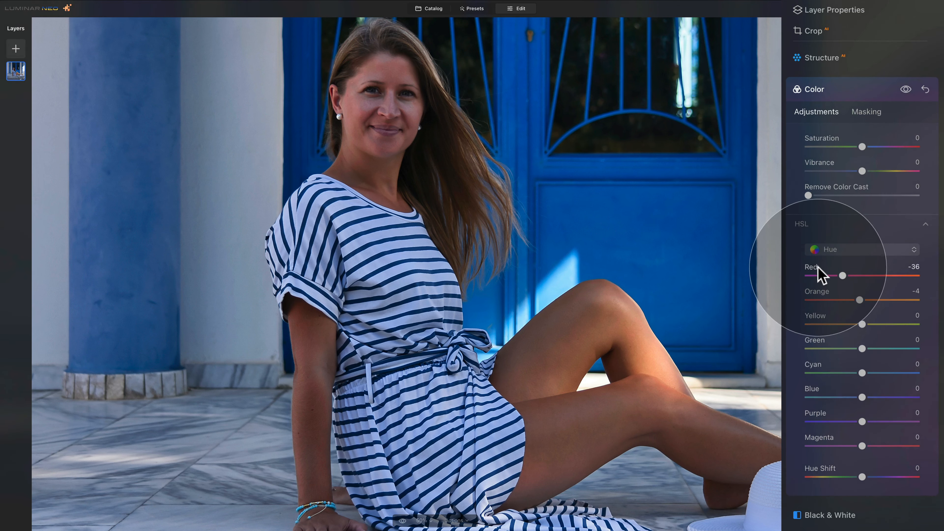
double_click(842, 276)
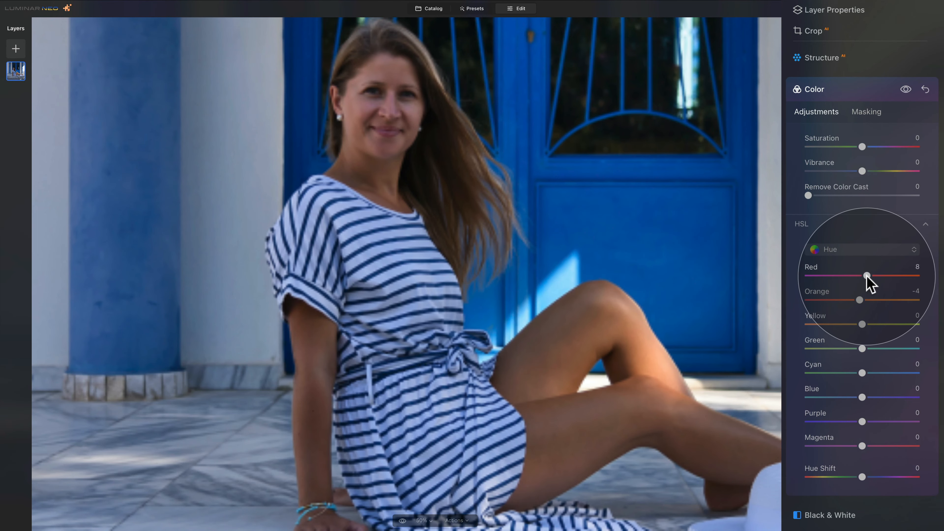
left_click_drag(862, 276, 876, 277)
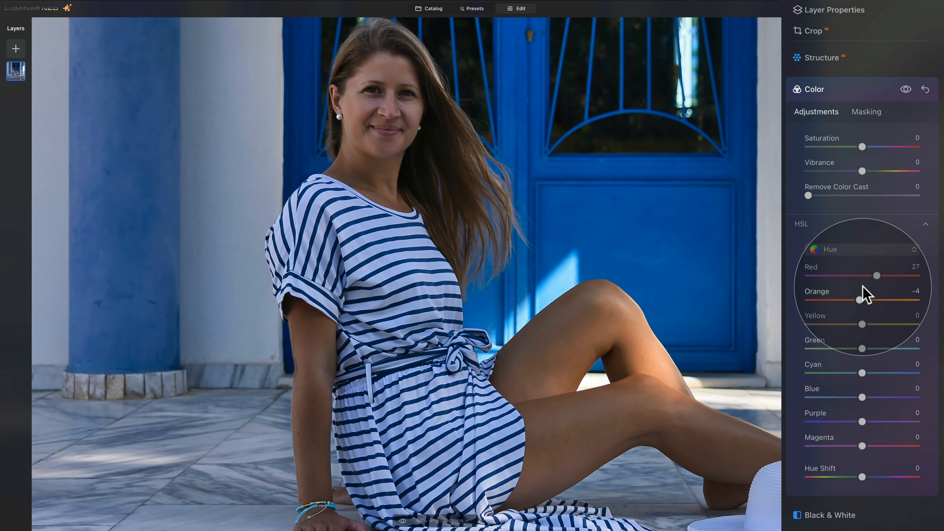
double_click(814, 275)
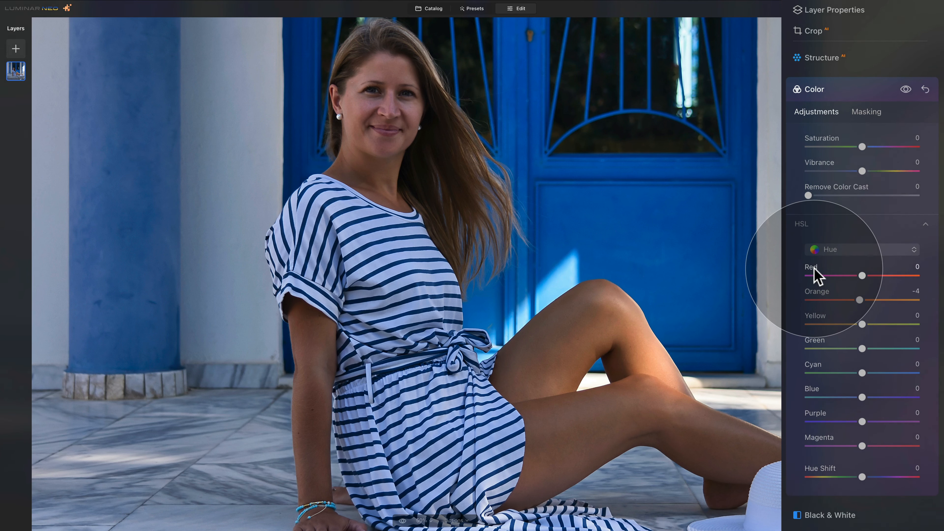
Set the HSL Red saturation to 5 and the Red luminance to -4.
left_click(834, 251)
left_click(838, 277)
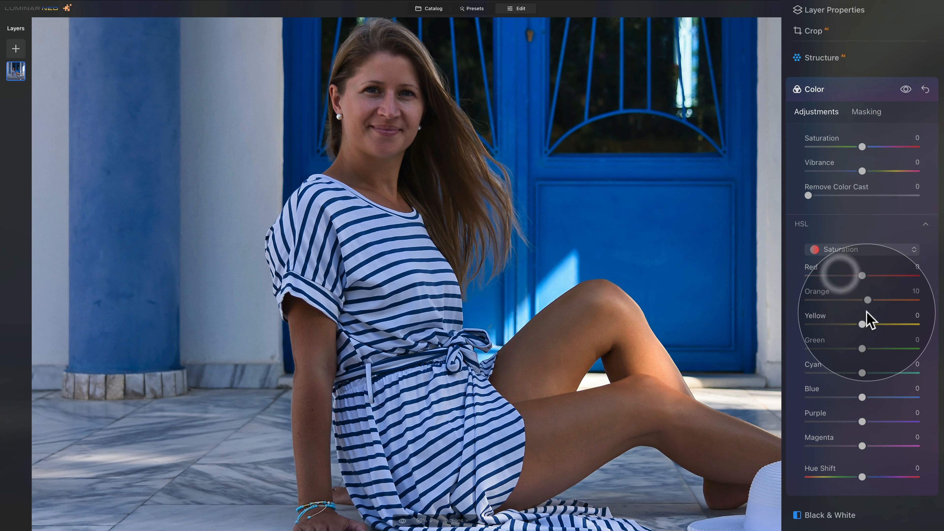
left_click_drag(862, 275, 866, 276)
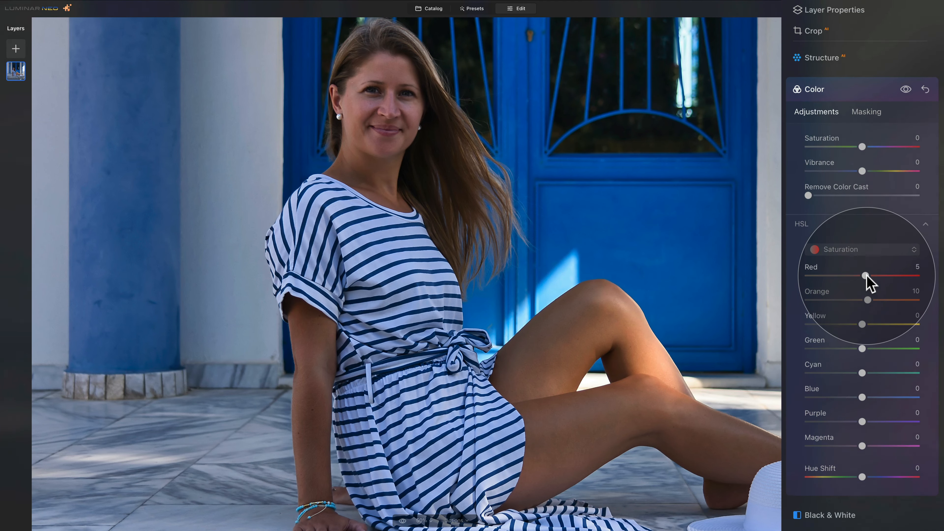
left_click(864, 249)
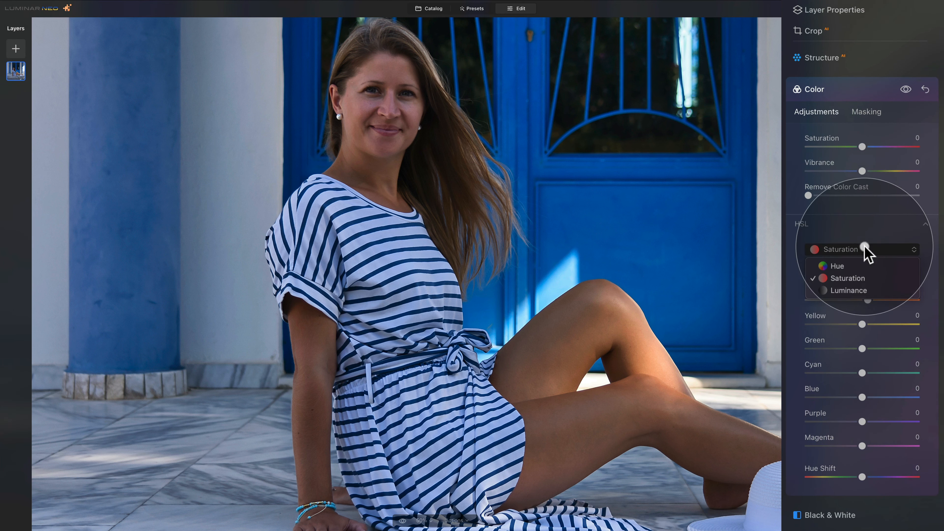
left_click(868, 292)
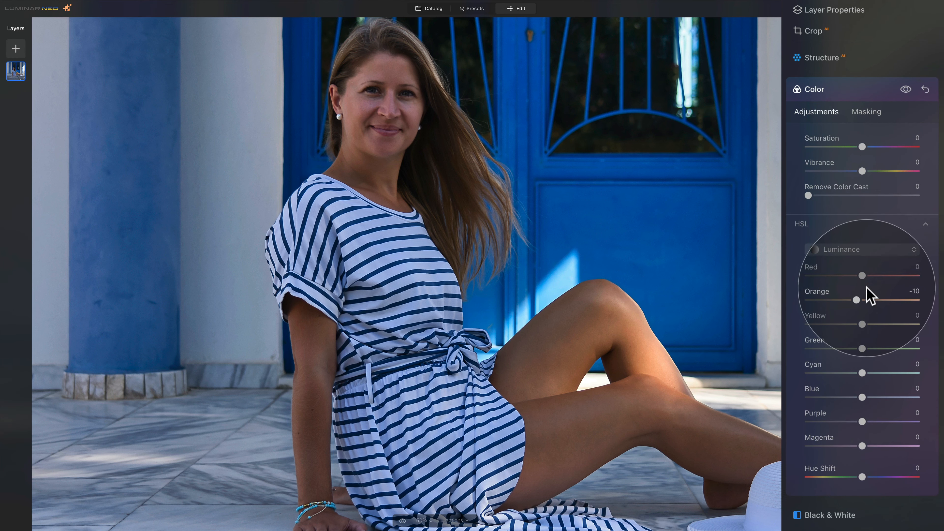
mouse_move(866, 282)
left_mouse_down()
mouse_move(848, 279)
mouse_move(888, 278)
mouse_move(860, 278)
left_mouse_up()
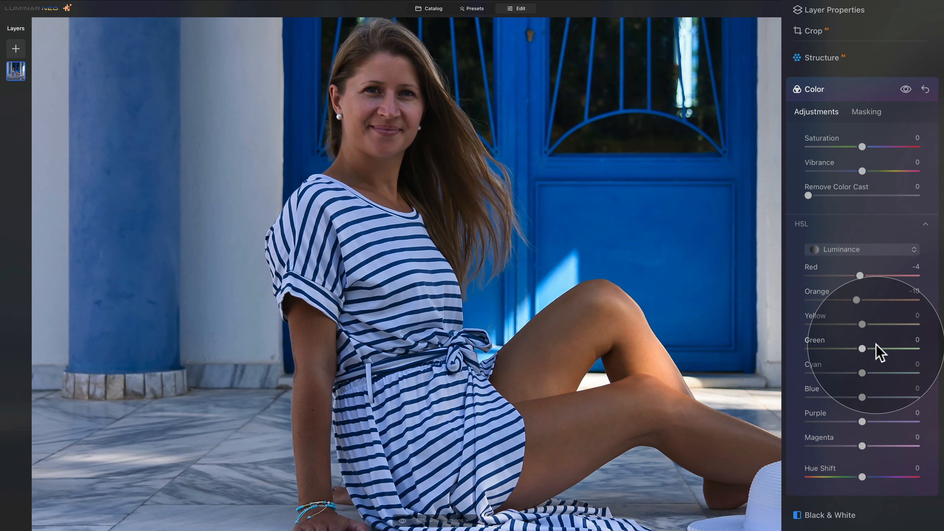
Compare the whole photo with and without the Color adjustments, and close the Color tool.
left_click(617, 243)
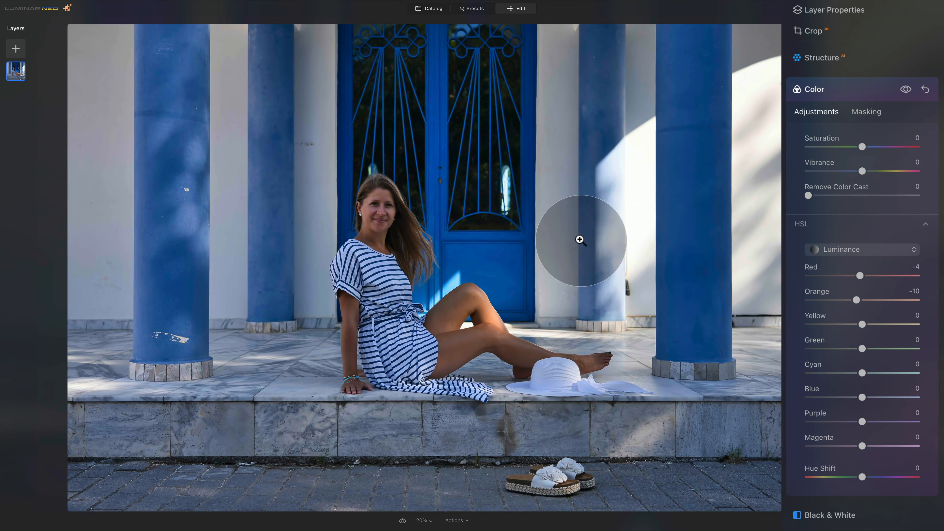
left_click(906, 89)
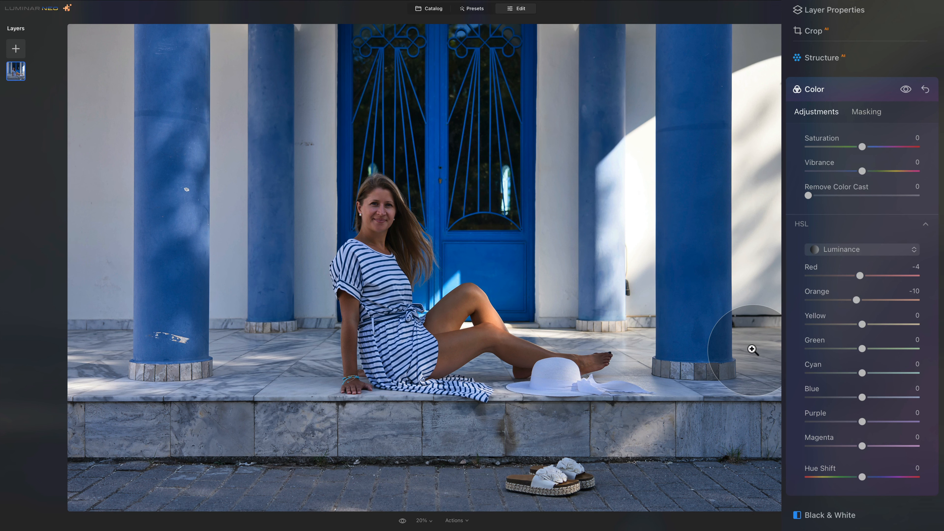
left_click(836, 82)
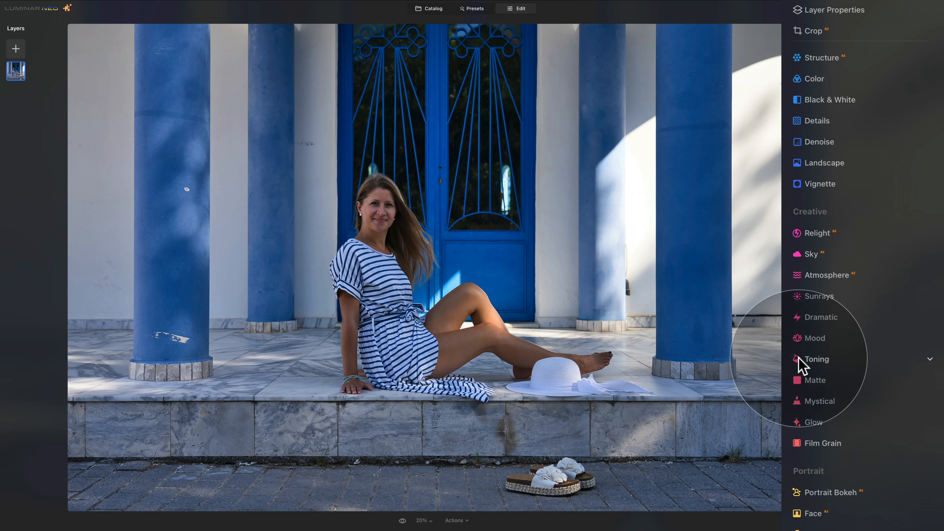
Open the Face tool, test Face Light at 36 and 100 on the woman's face, and set it to 15.
scroll(832, 398, "down", 1)
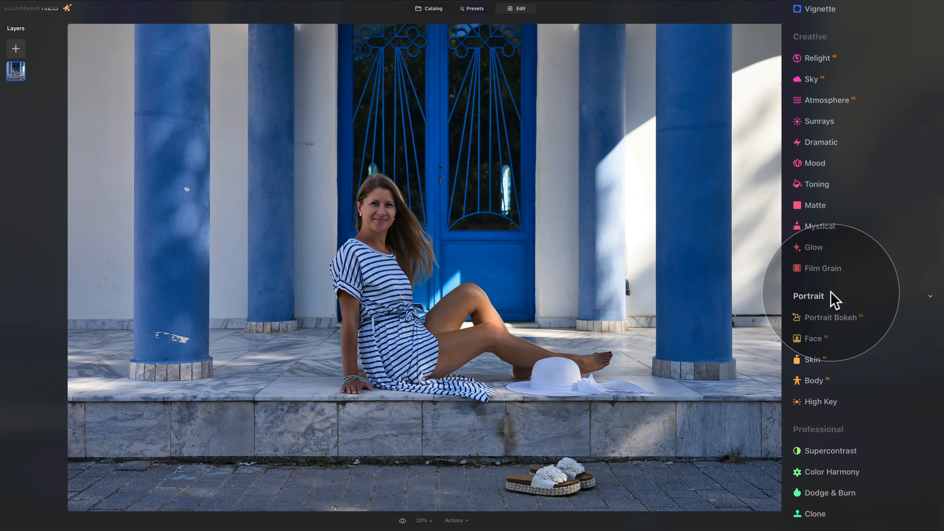
left_click(813, 340)
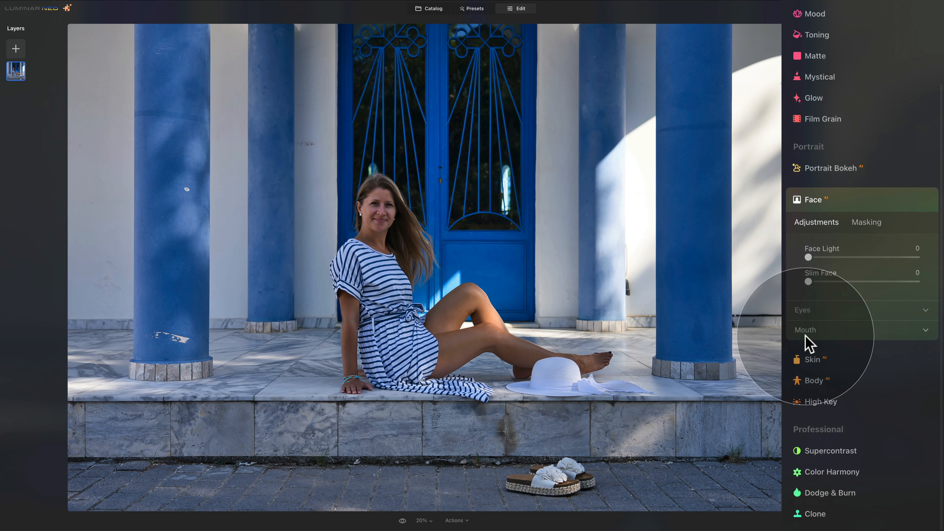
left_click(422, 520)
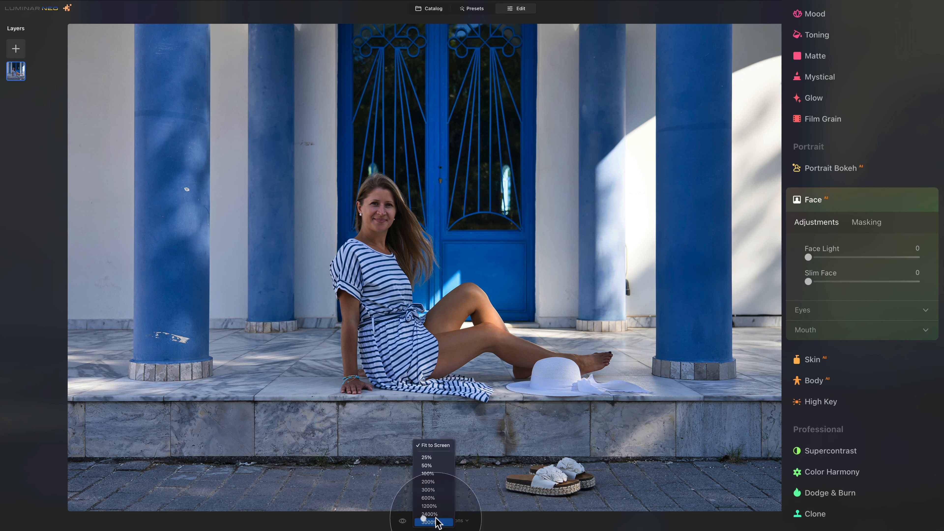
left_click(433, 467)
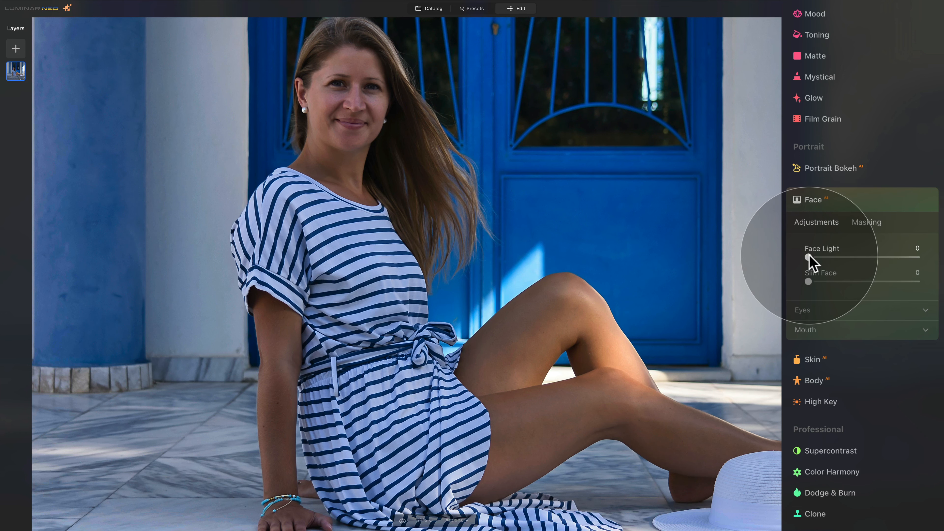
left_click_drag(809, 257, 850, 263)
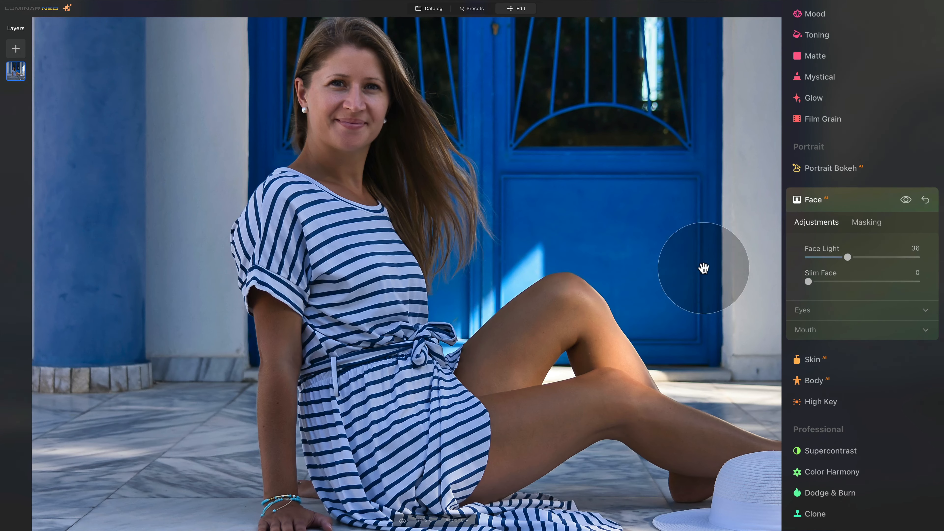
left_click_drag(849, 260, 918, 258)
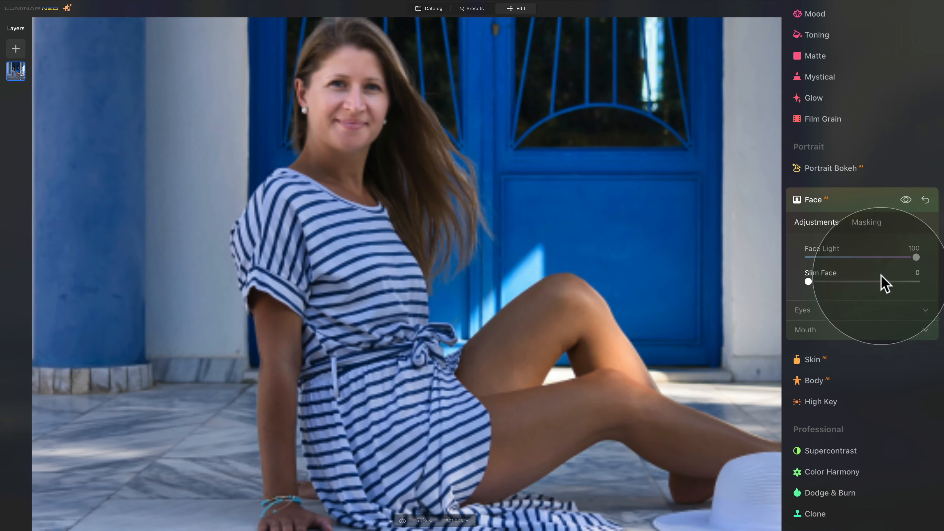
left_click(506, 253)
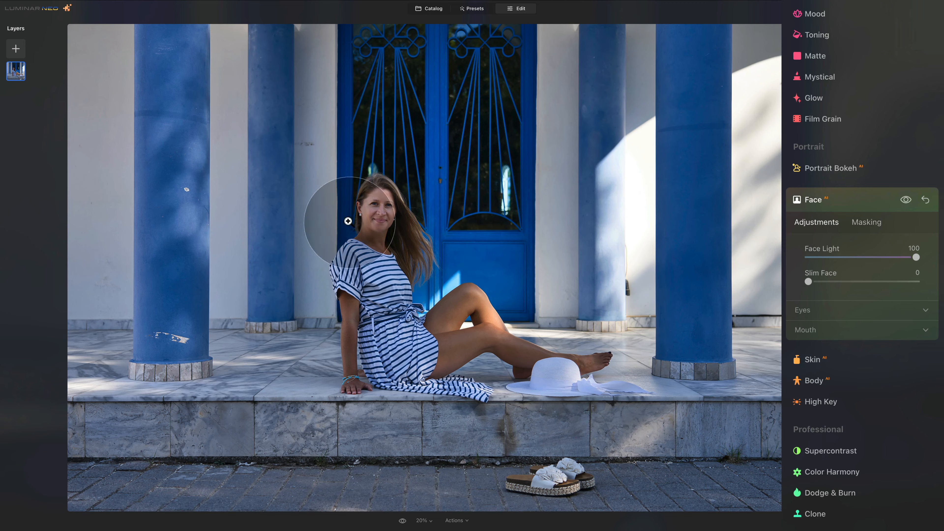
left_click(374, 196)
left_click_drag(808, 257, 824, 258)
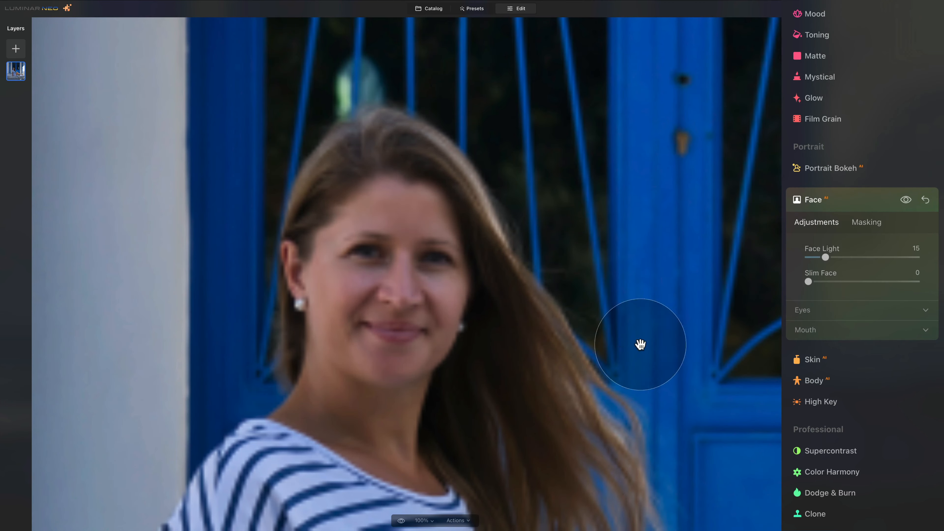
In the Face tool's Mouth settings, try Lips Saturation at 60 and 10, Lips Redness at 6 and Lips Darkening at 23.
left_click(632, 338)
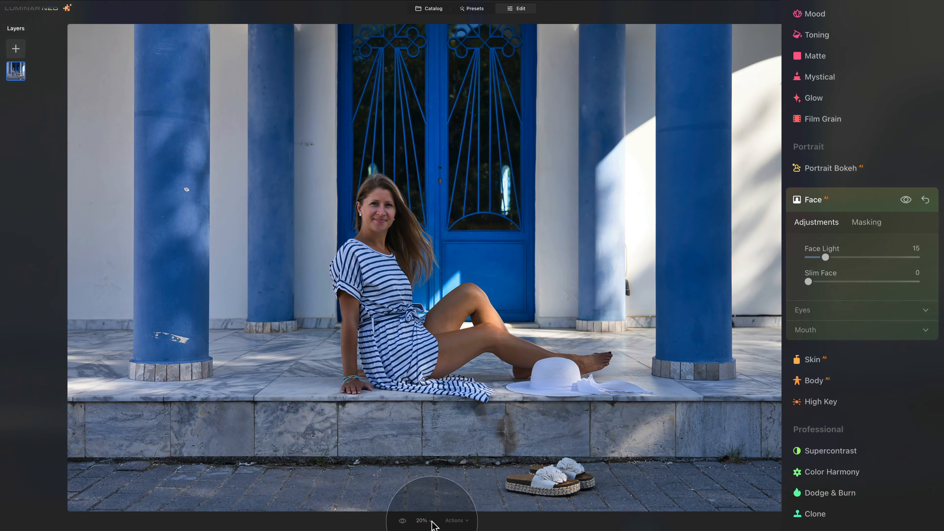
left_click(424, 520)
left_click(432, 459)
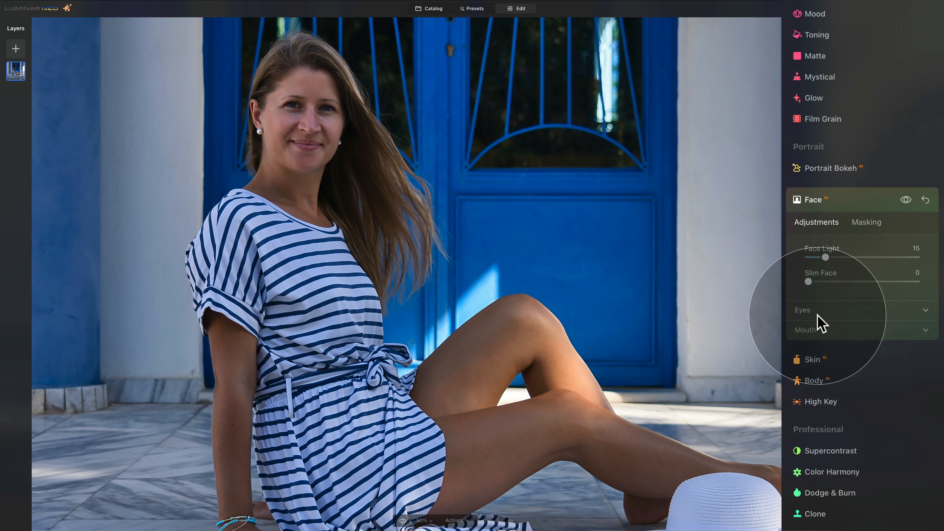
left_click(821, 331)
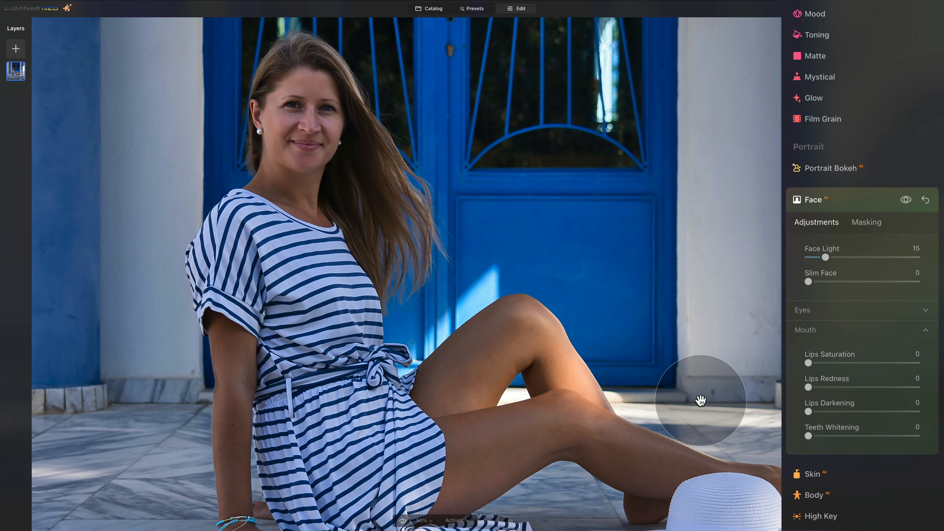
left_click(873, 363)
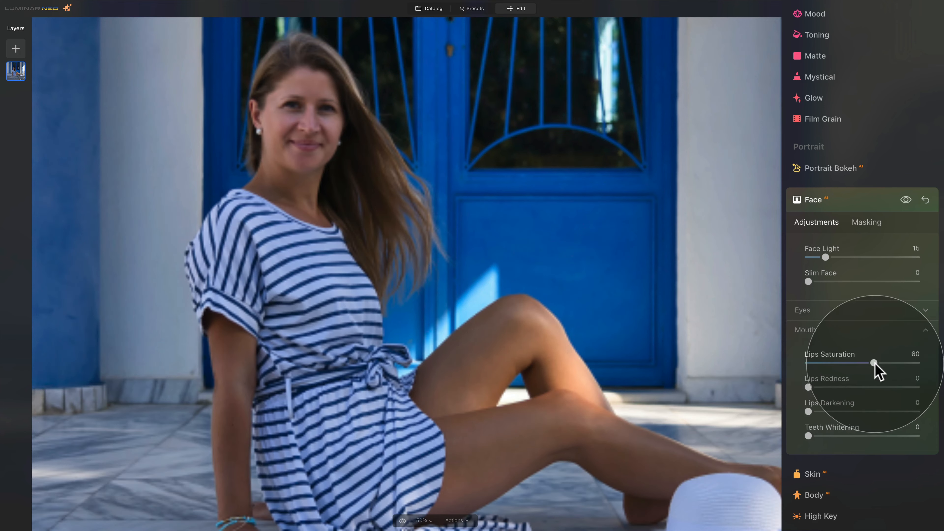
left_click(820, 363)
left_click(814, 387)
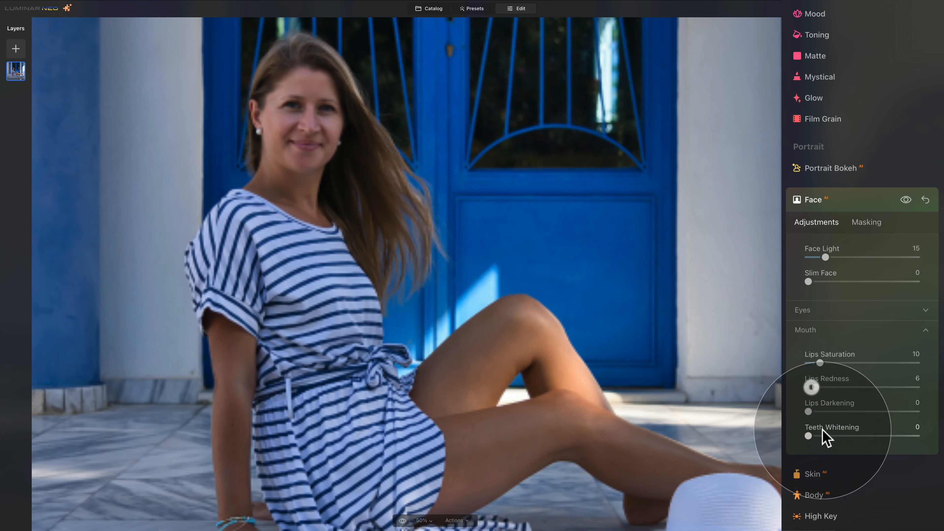
left_click(833, 411)
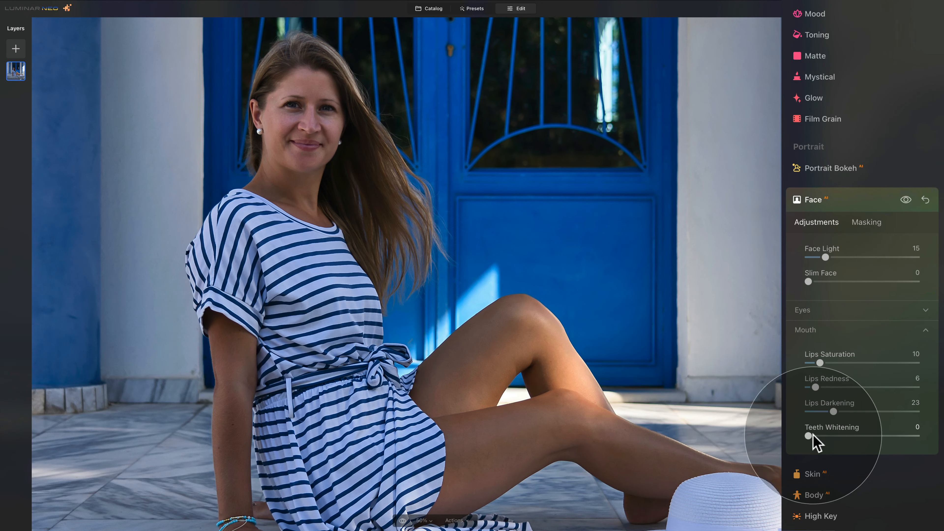
Reset Lips Darkening, Lips Redness and Lips Saturation to 0 and collapse the Mouth settings.
double_click(811, 410)
double_click(812, 387)
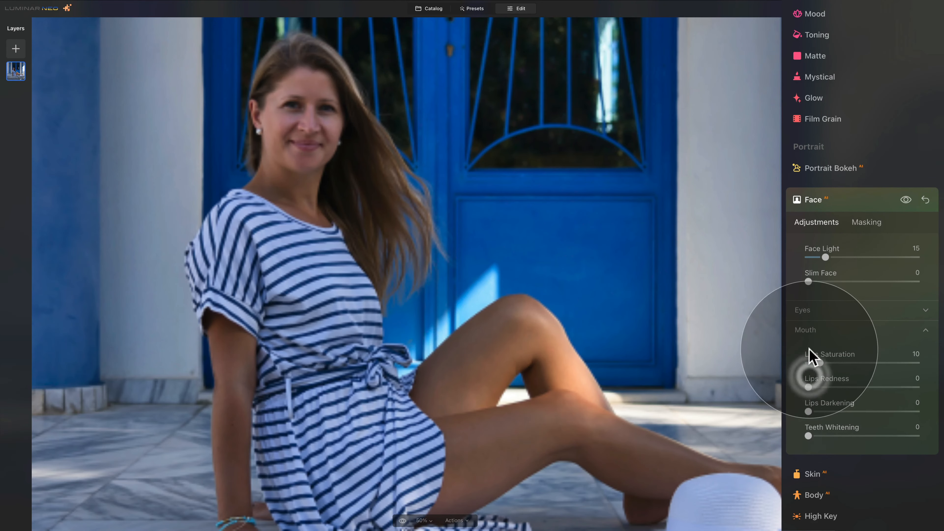
double_click(819, 363)
left_click(819, 336)
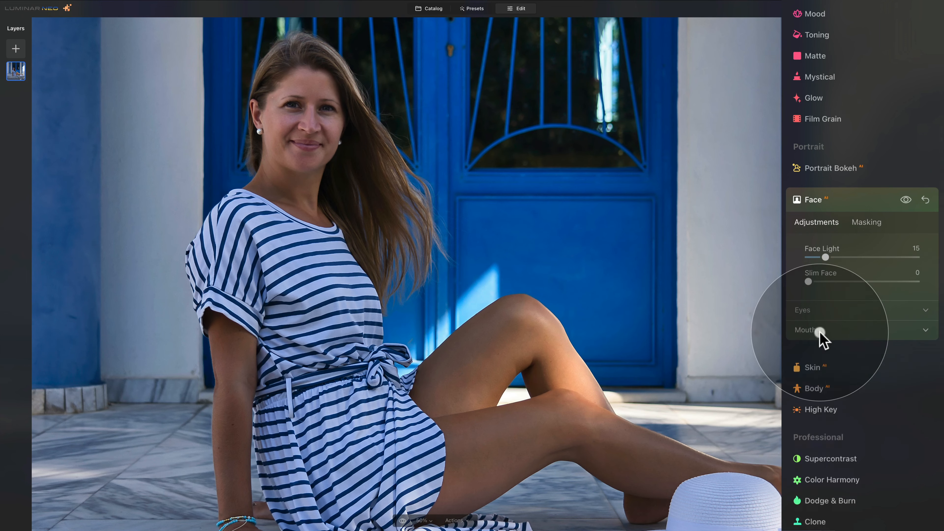
Close the Face tool, set the Skin tool's Amount to 24, and check the smoothing on the whole photo.
scroll(851, 256, "up", 4)
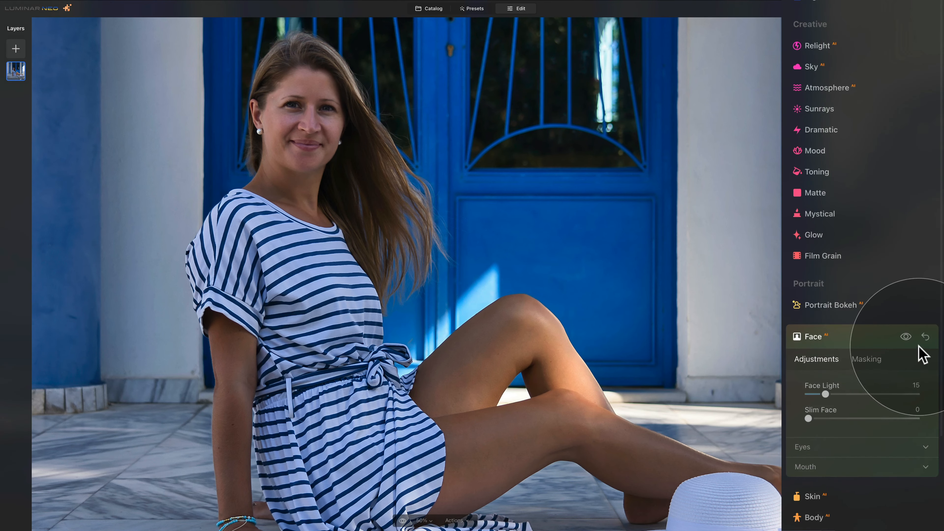
left_click(853, 338)
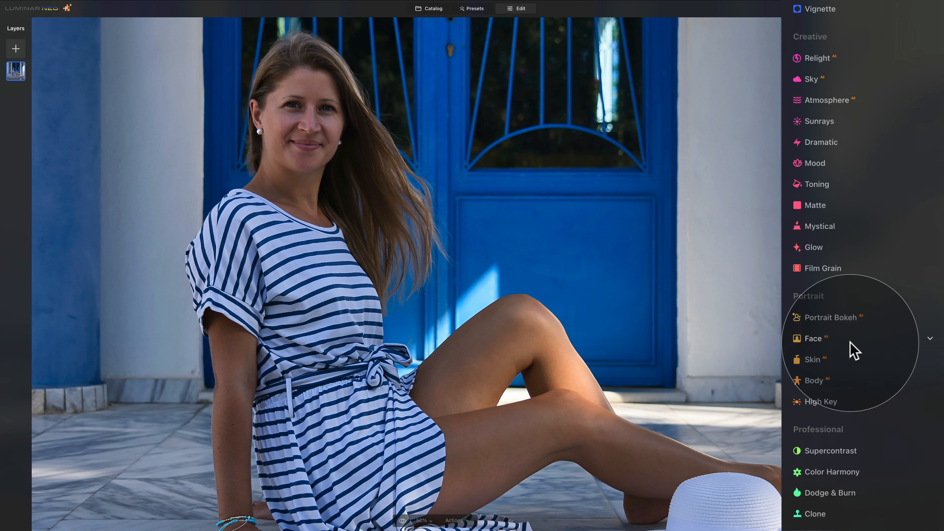
left_click(807, 359)
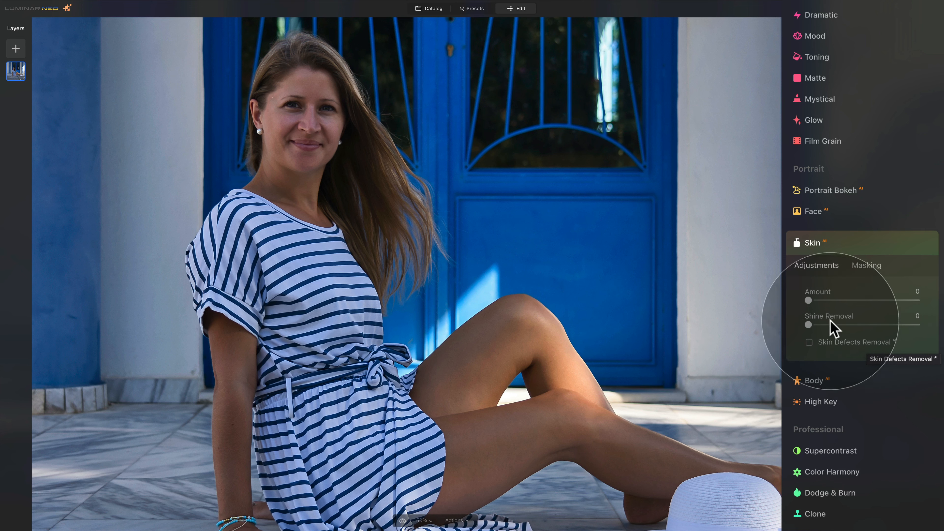
left_click_drag(814, 299, 834, 301)
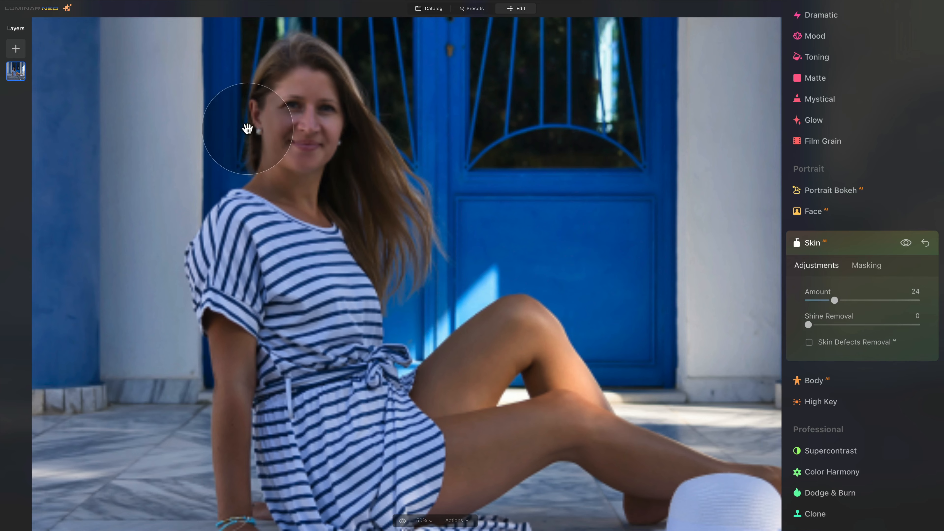
double_click(261, 87)
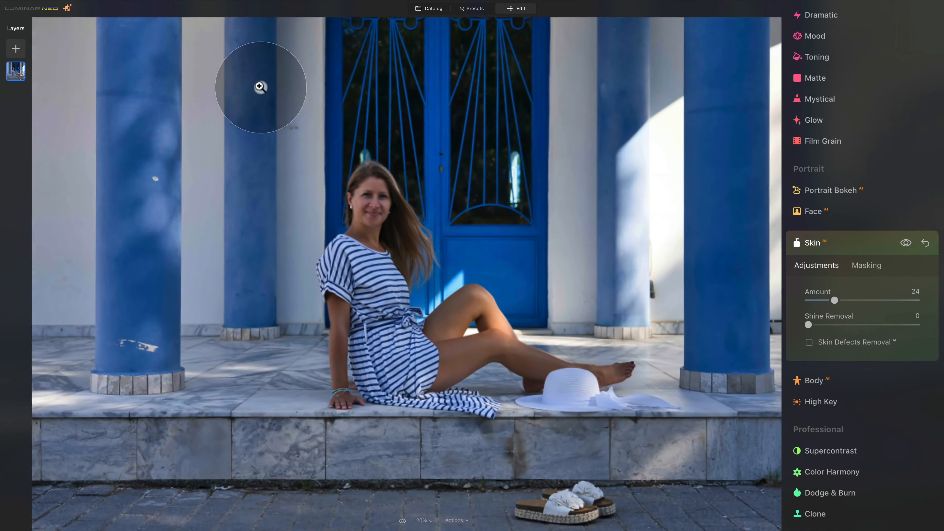
Test the Skin tool's Amount at 81 on the woman's face, set it to 15, and set Shine Removal to 100.
double_click(312, 185)
left_click_drag(673, 353, 528, 240)
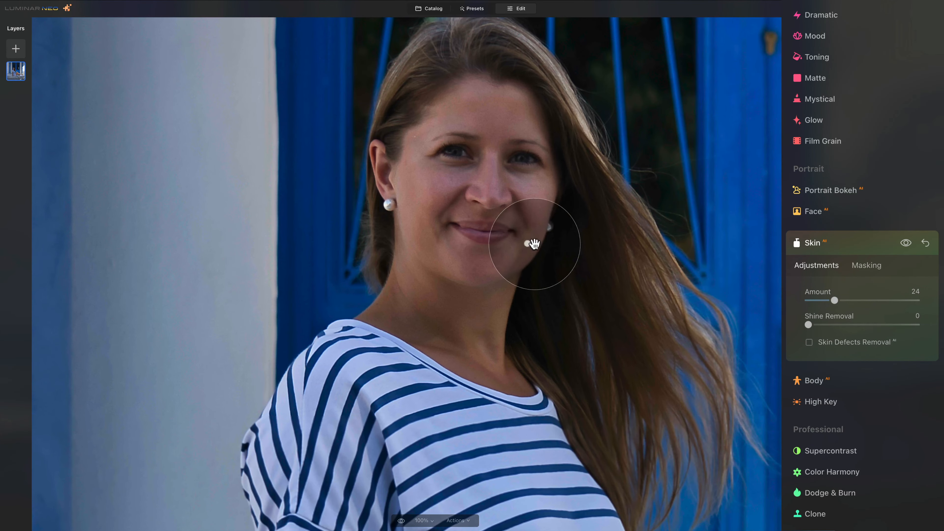
left_click_drag(834, 301, 904, 297)
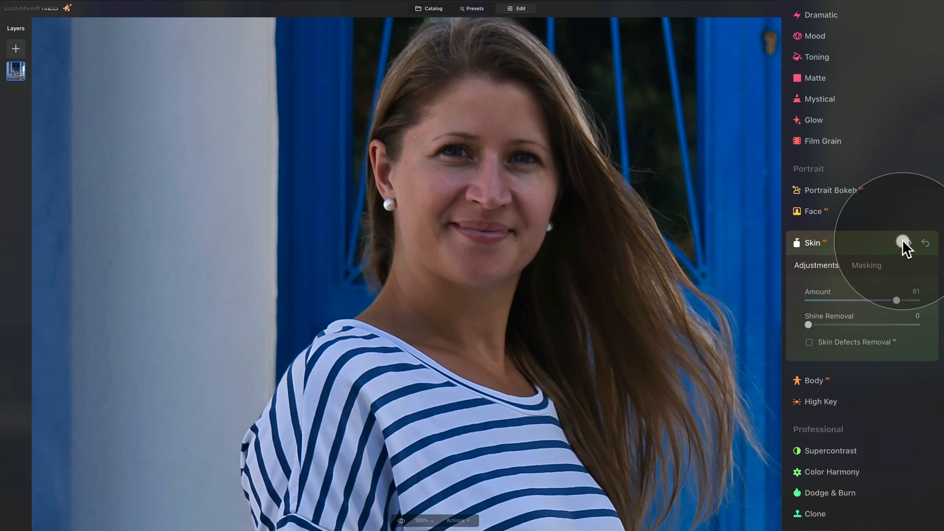
left_click(821, 300)
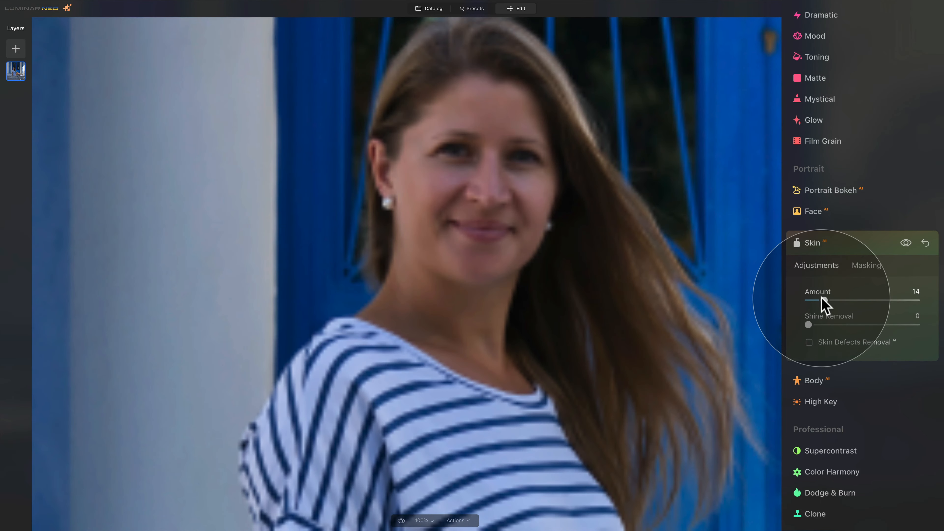
left_click_drag(821, 297, 822, 298)
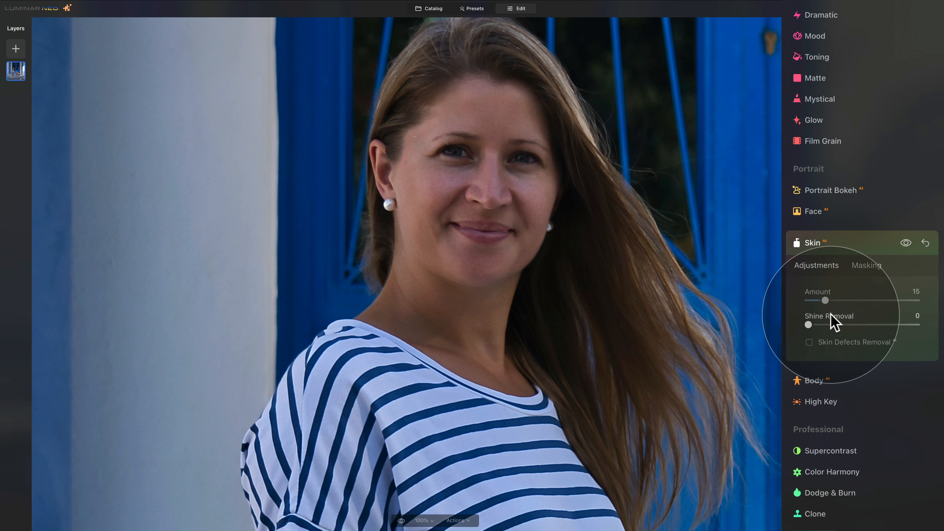
left_click_drag(808, 324, 916, 325)
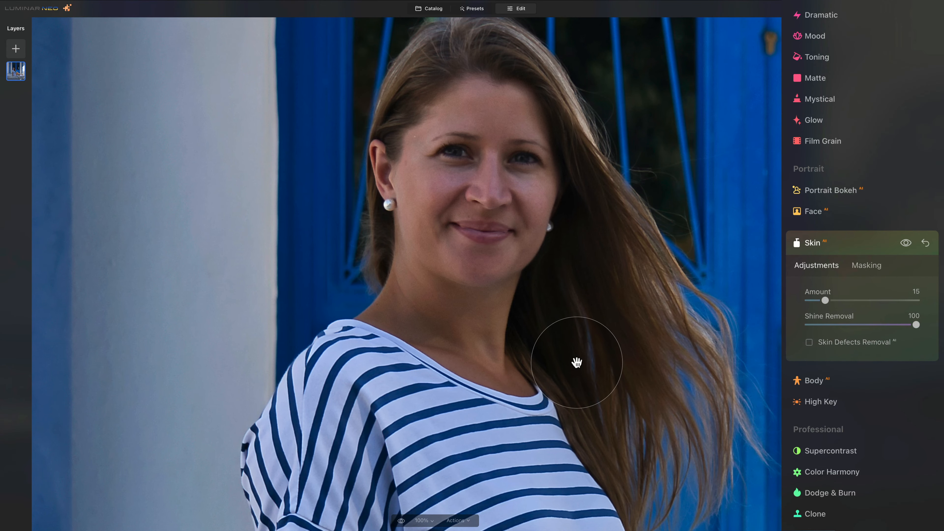
Try Skin Defects Removal on the face, look over the Erase and Clone tools in the tool list, and turn Skin Defects Removal off.
left_click(836, 340)
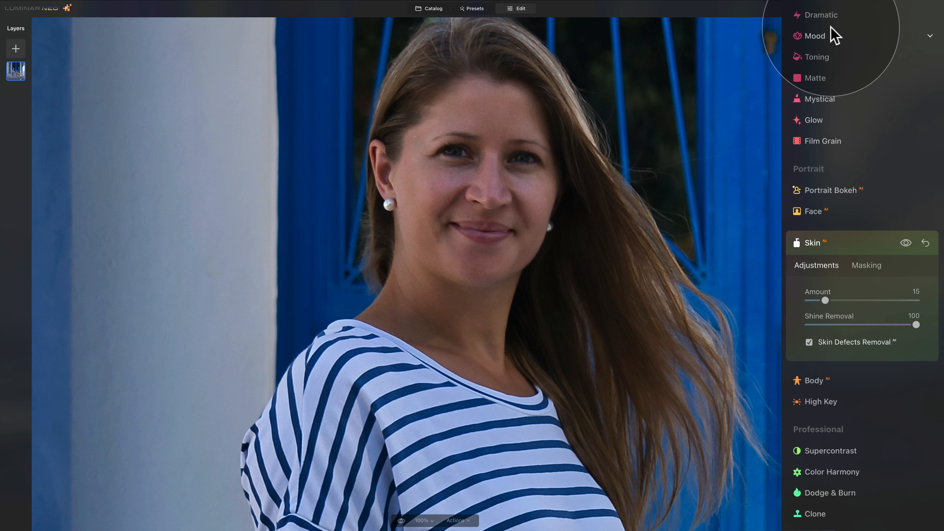
scroll(837, 37, "up", 8)
scroll(849, 41, "up", 5)
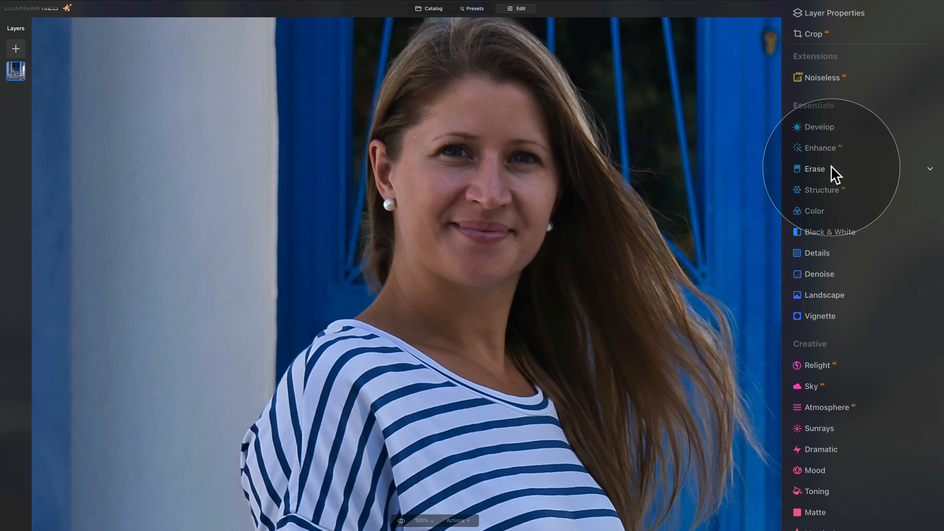
scroll(870, 337, "down", 9)
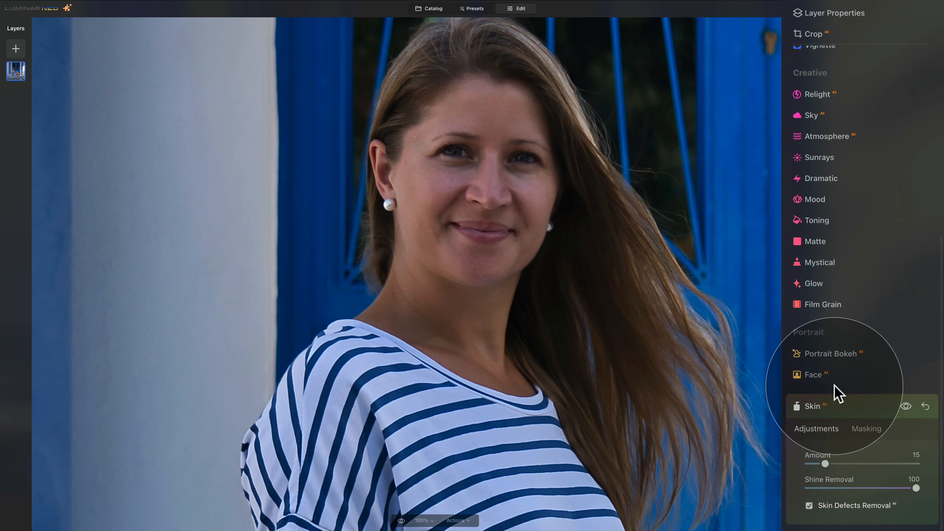
scroll(819, 521, "down", 5)
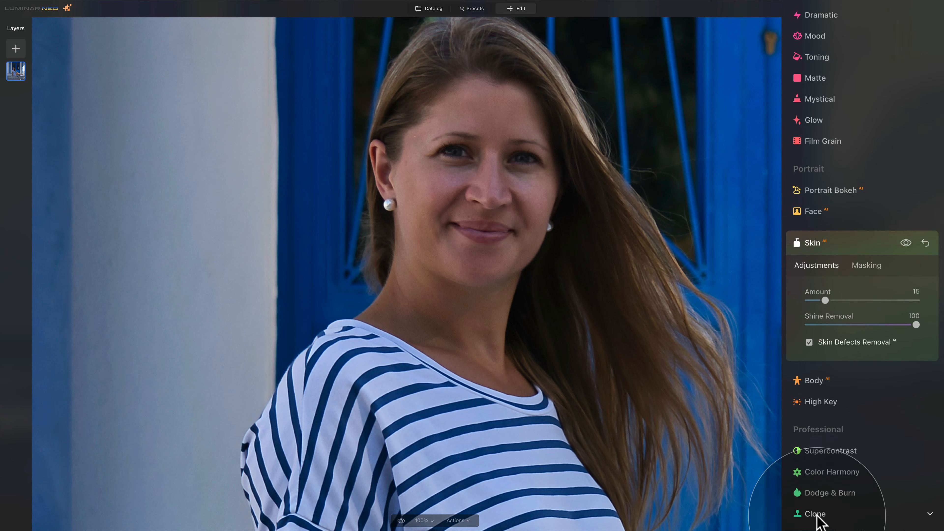
left_click(827, 344)
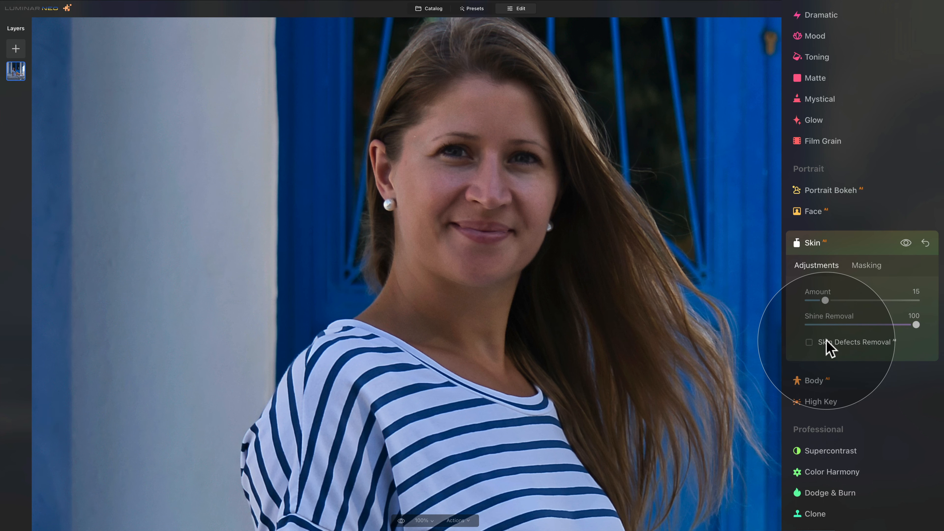